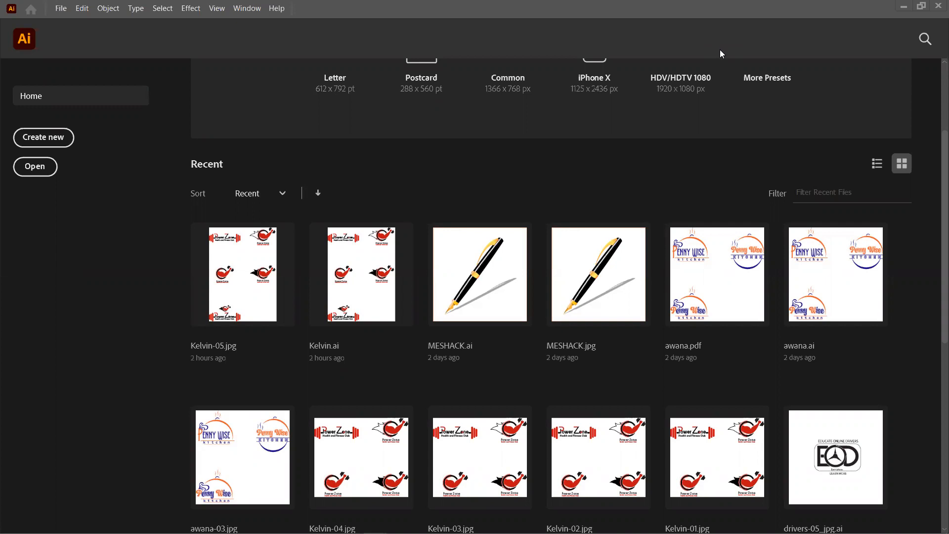
# Create a new 10 x 10 in document with one artboard, RGB color mode and Medium (150 ppi) raster effects
pyautogui.click(49, 138)
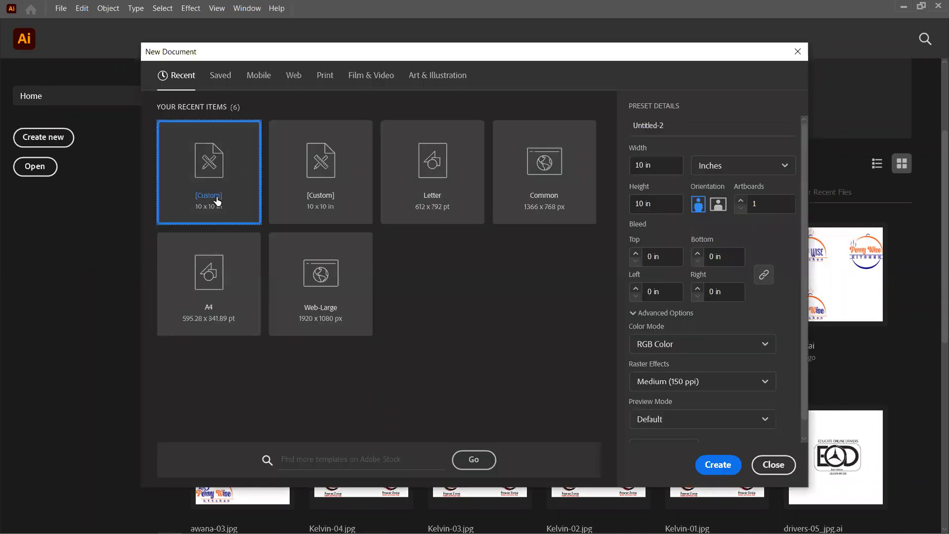
pyautogui.click(721, 465)
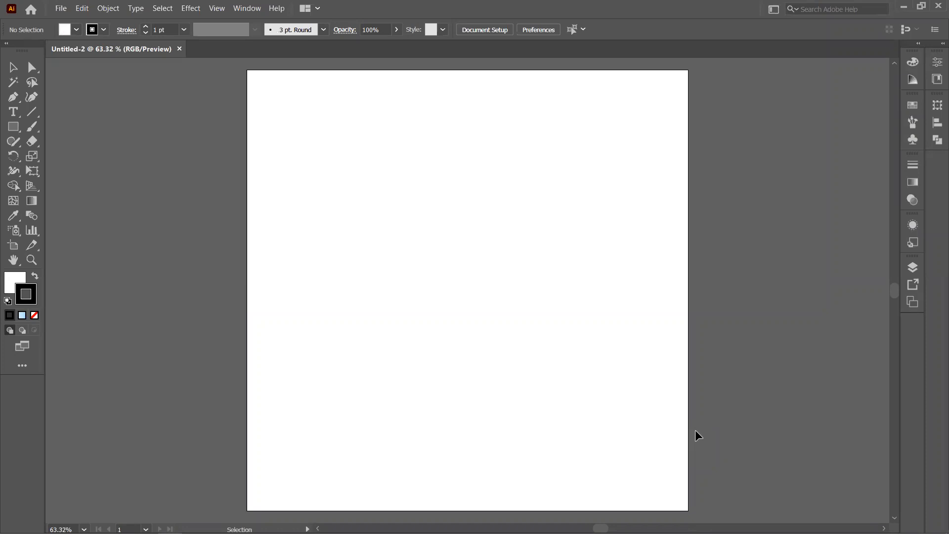
# Place the point text "cgdscvdsx bh" in the upper part of the artboard and delete it
pyautogui.click(14, 113)
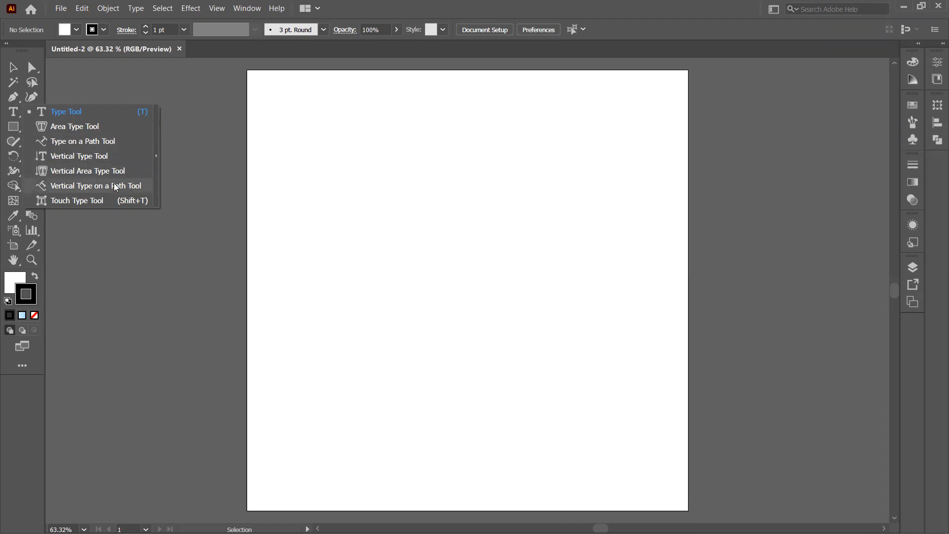
pyautogui.click(55, 113)
pyautogui.click(315, 151)
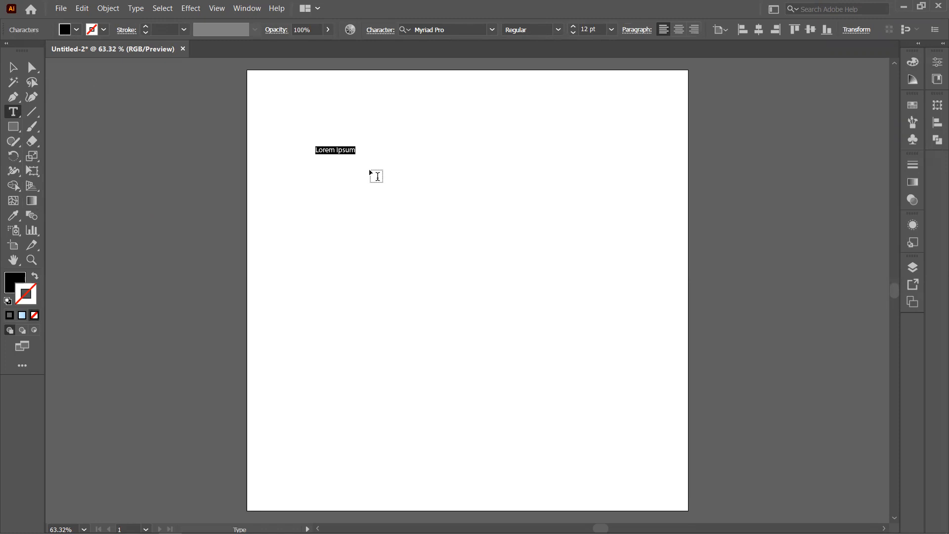
pyautogui.write('cgdscvdsx bh')
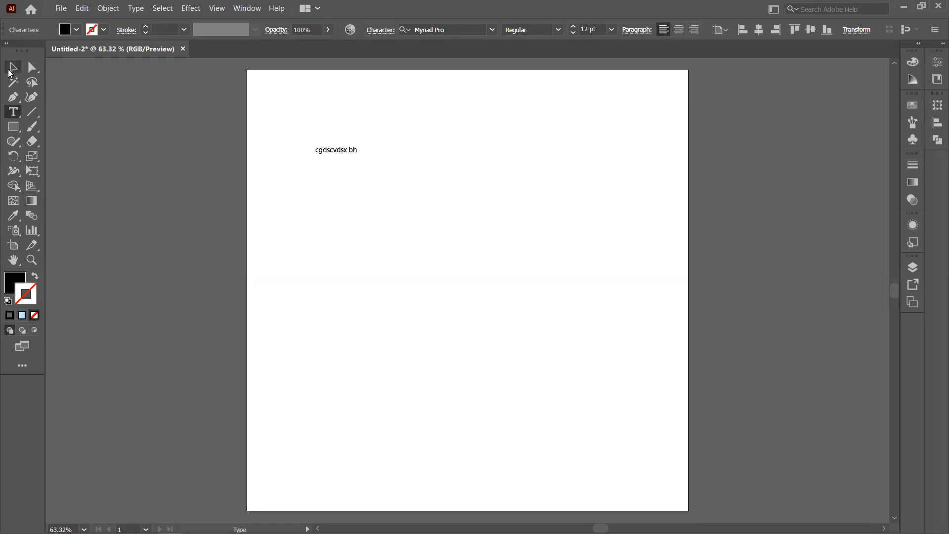
pyautogui.press('Escape')
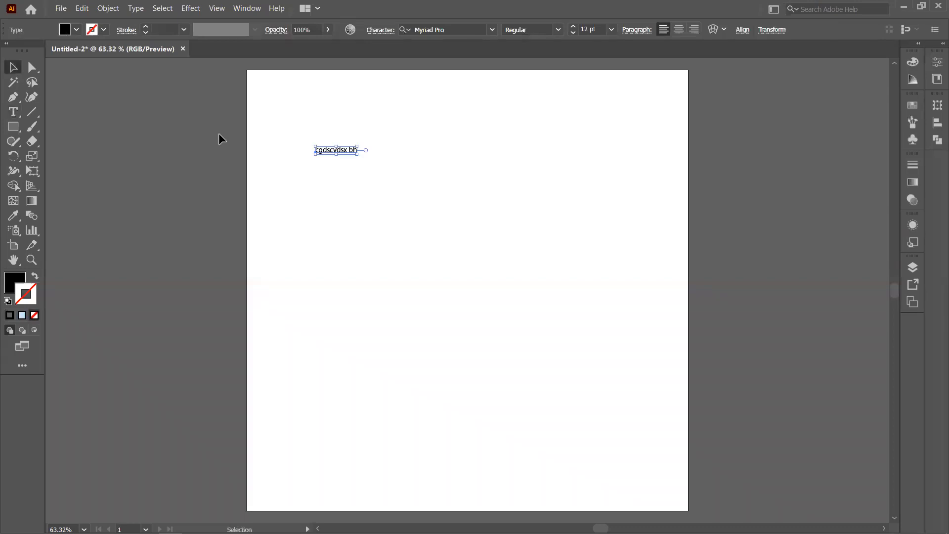
pyautogui.press('F6')
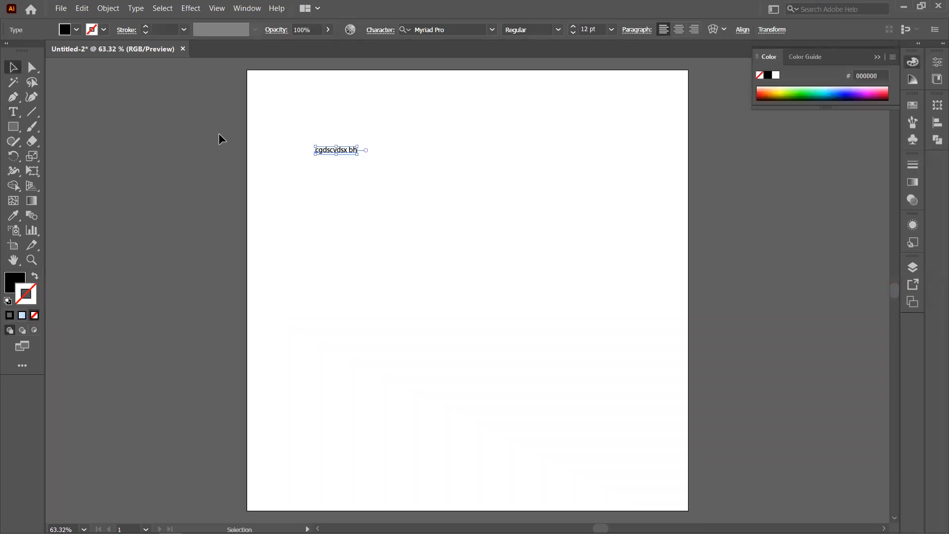
pyautogui.press('Delete')
# Draw a large text frame filled with Lorem ipsum placeholder text across the upper and middle artboard
pyautogui.press('t')
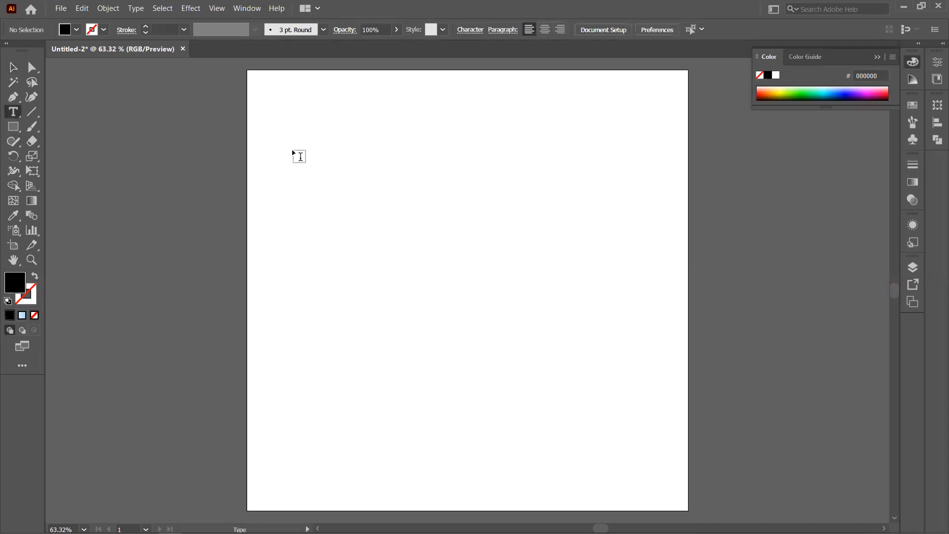
pyautogui.moveTo(283, 117); pyautogui.dragTo(644, 391)
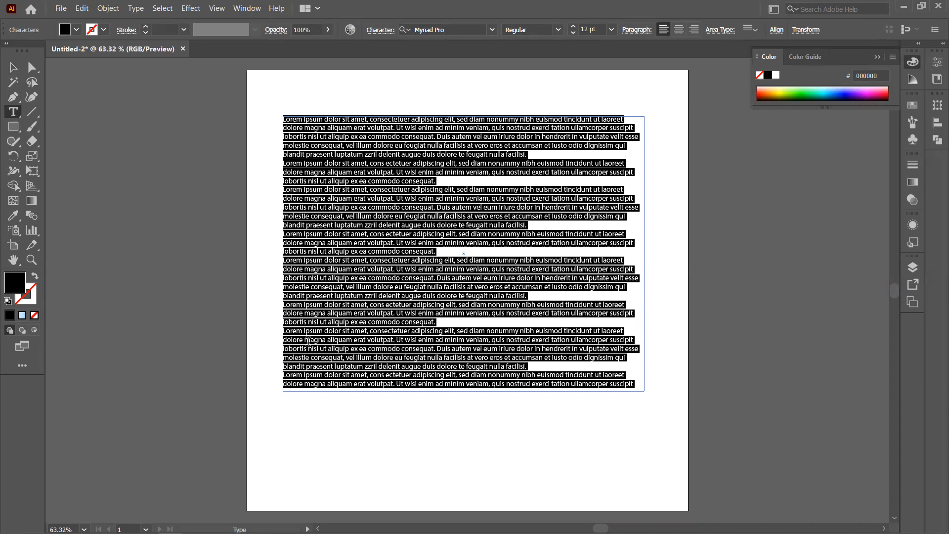
pyautogui.click(347, 423)
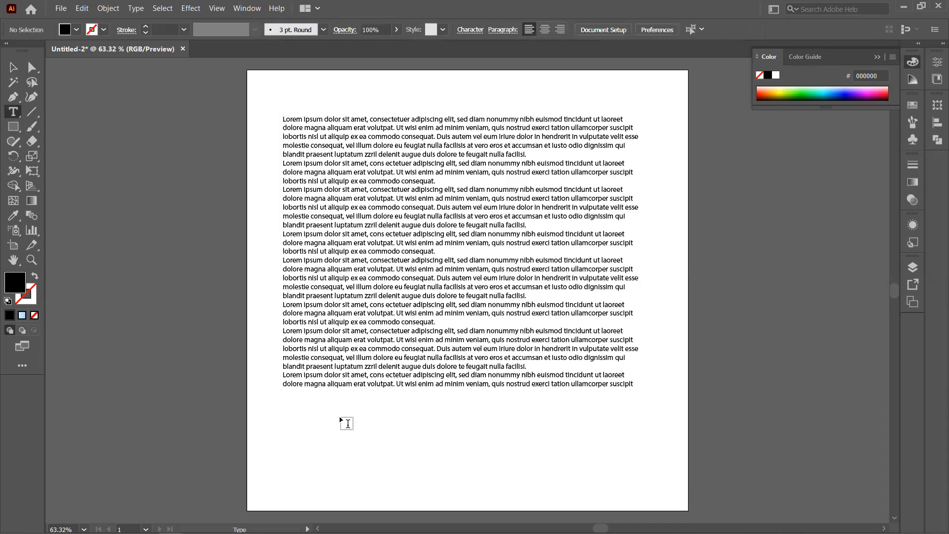
# Place "Lorem ipsum" point text below the paragraph frame and set its font size to 33 pt
pyautogui.click(345, 436)
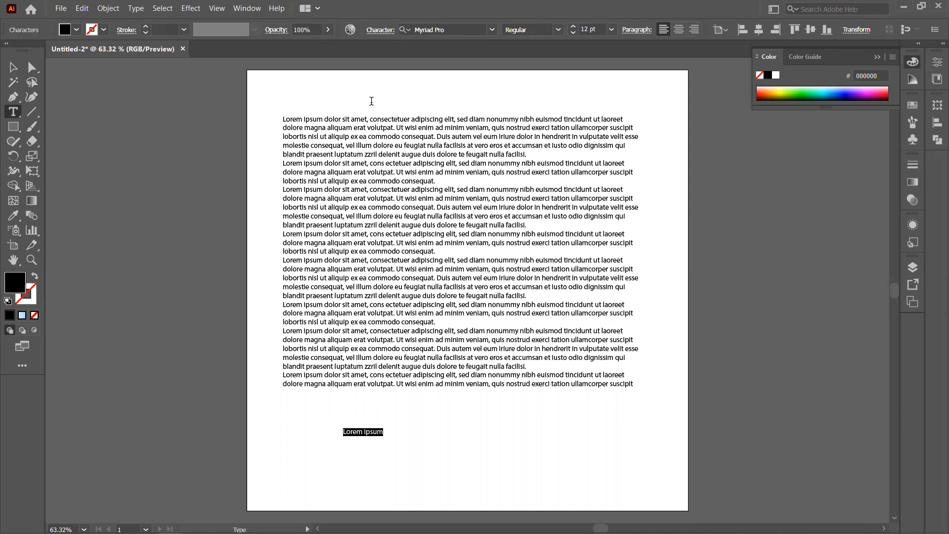
pyautogui.click(574, 28)
pyautogui.click(575, 28)
pyautogui.click(574, 28)
pyautogui.click(574, 28)
pyautogui.click(574, 27)
pyautogui.click(574, 28)
pyautogui.click(575, 28)
pyautogui.click(574, 28)
pyautogui.click(575, 28)
pyautogui.click(574, 28)
pyautogui.click(575, 27)
pyautogui.click(574, 28)
pyautogui.click(574, 28)
pyautogui.click(574, 28)
pyautogui.click(575, 27)
pyautogui.click(574, 28)
pyautogui.click(575, 28)
pyautogui.click(575, 27)
pyautogui.click(575, 28)
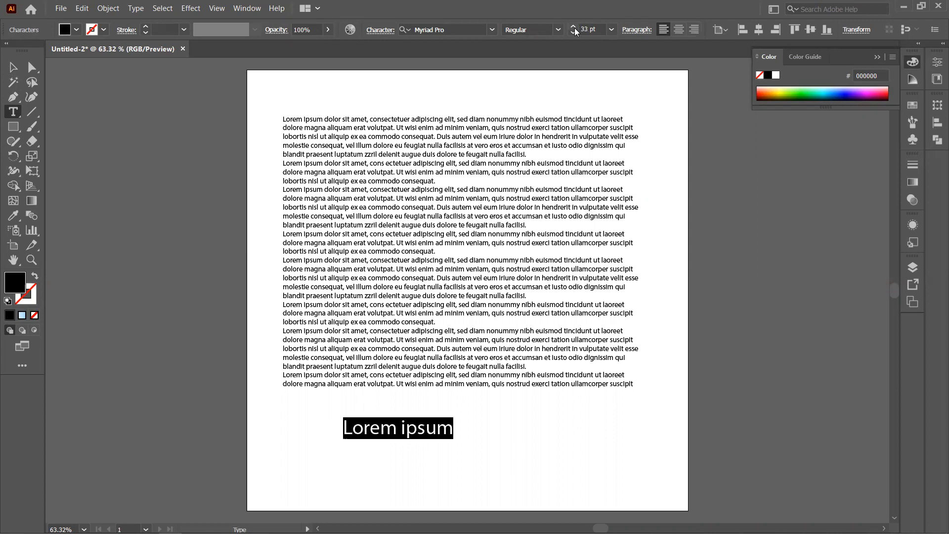
# Scale the "Lorem ipsum" point text up to about 65 pt, and delete both text objects from the artboard
pyautogui.click(10, 65)
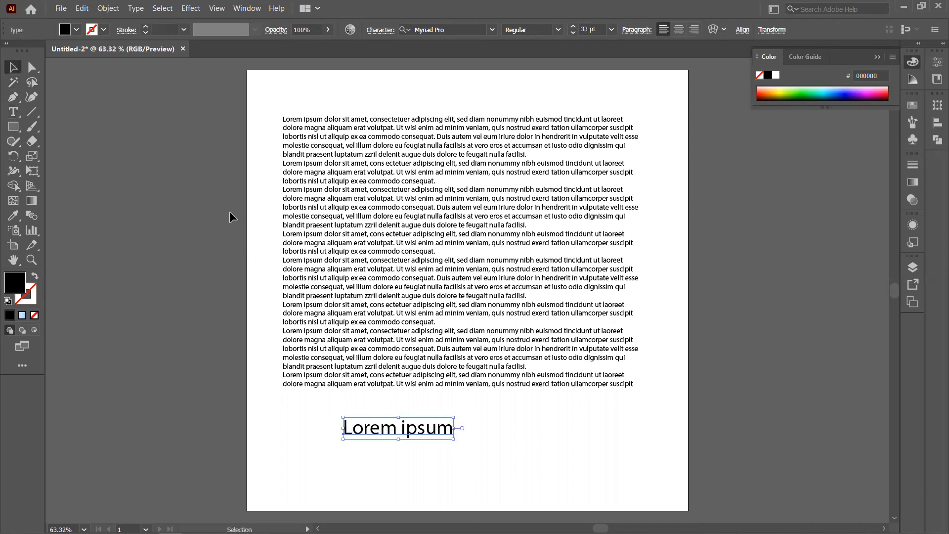
pyautogui.moveTo(453, 418); pyautogui.dragTo(574, 396)
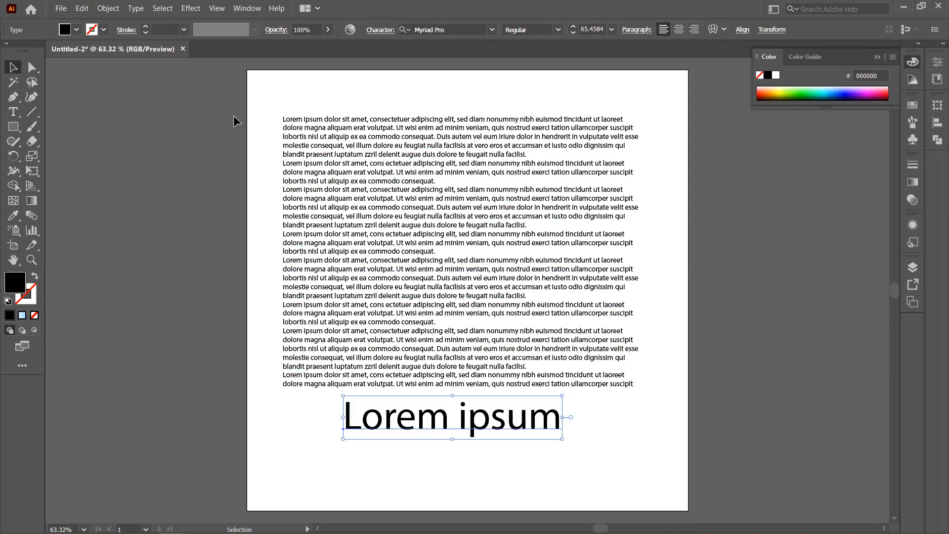
pyautogui.moveTo(650, 495); pyautogui.dragTo(658, 481)
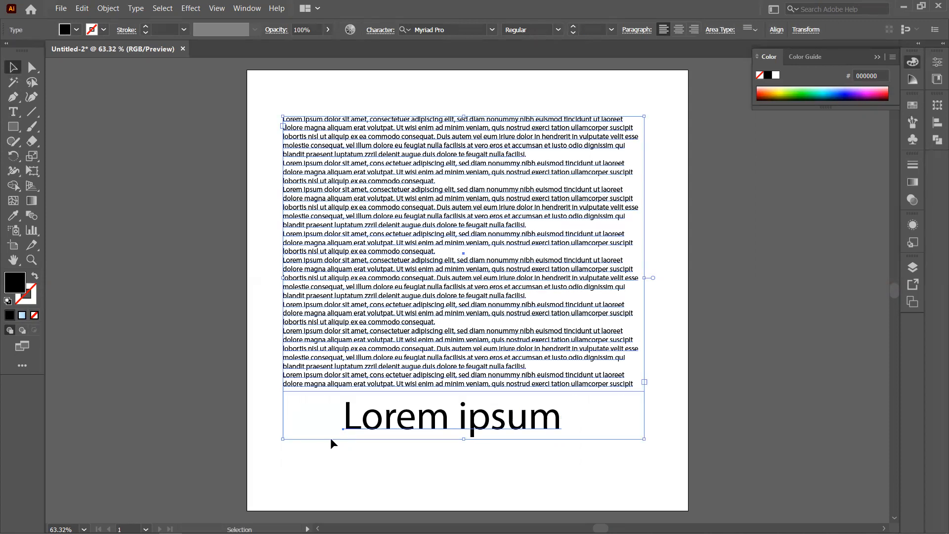
pyautogui.press('Delete')
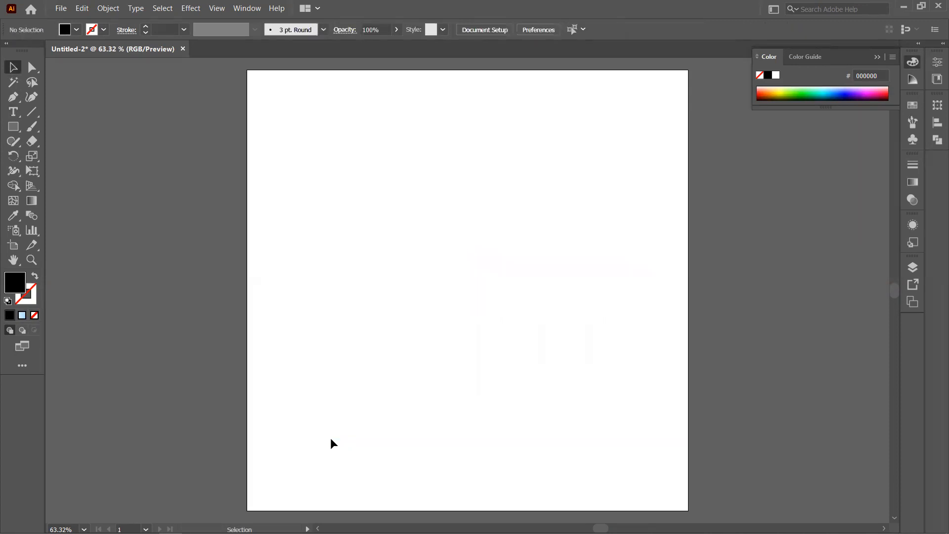
# Draw a large black circle without a stroke in the middle of the artboard using the Ellipse tool
pyautogui.click(17, 114)
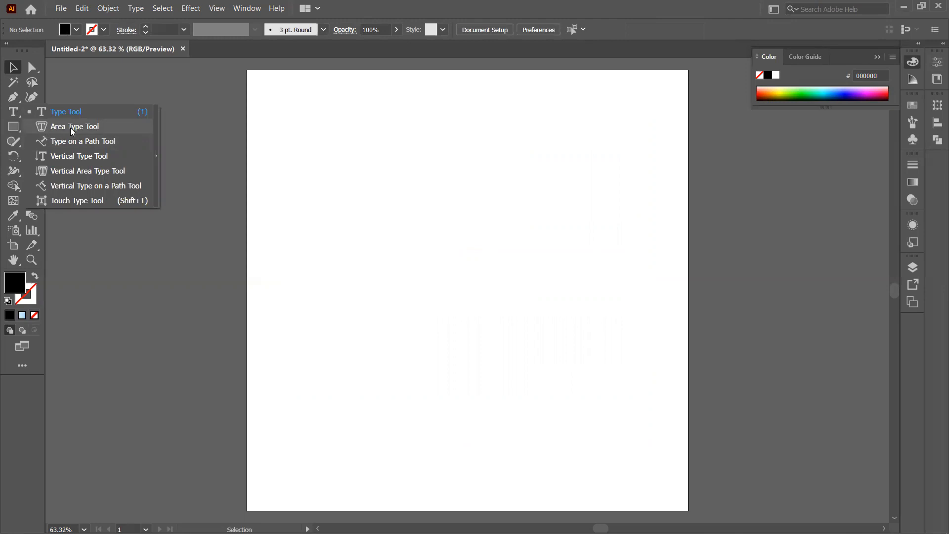
pyautogui.click(13, 130)
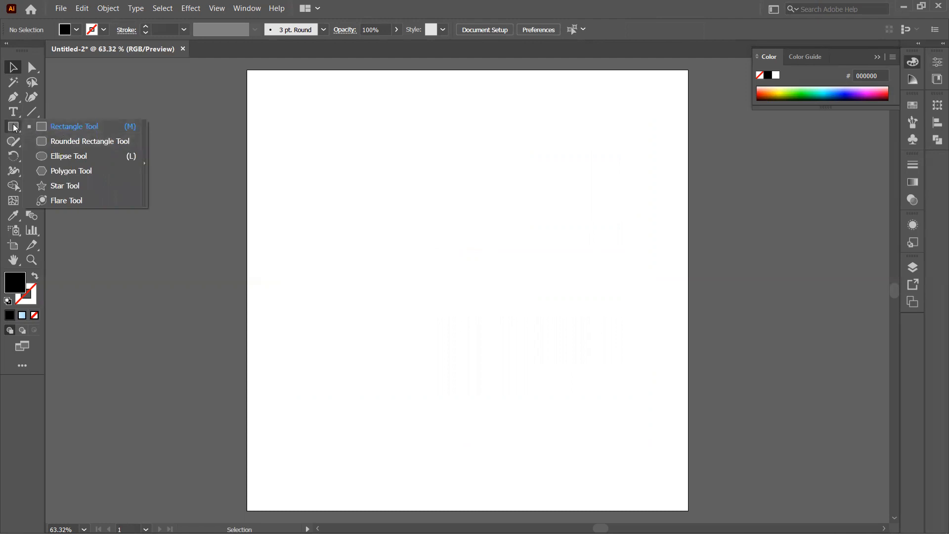
pyautogui.click(77, 156)
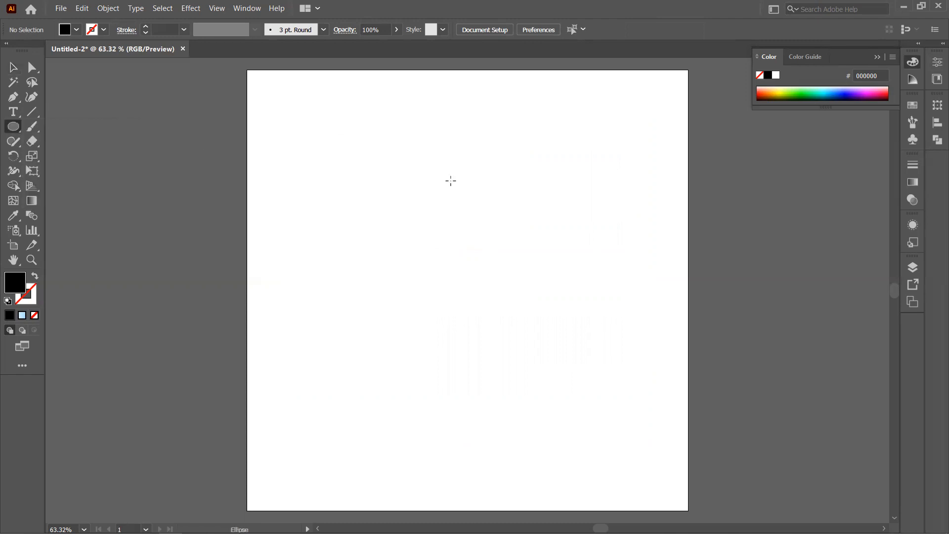
pyautogui.moveTo(329, 132); pyautogui.dragTo(598, 433)
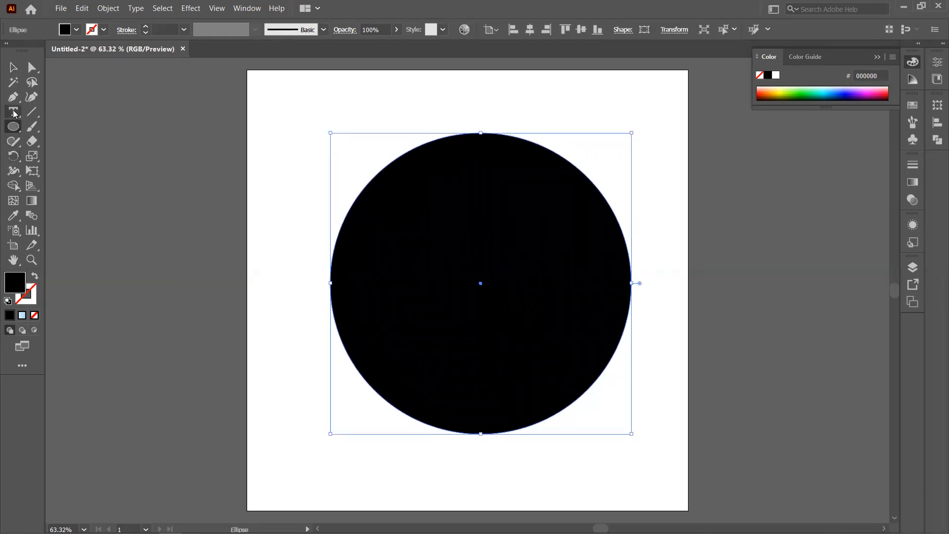
# Turn the circle into a text container filled with placeholder text using the Area Type tool
pyautogui.moveTo(14, 113); pyautogui.dragTo(82, 127)
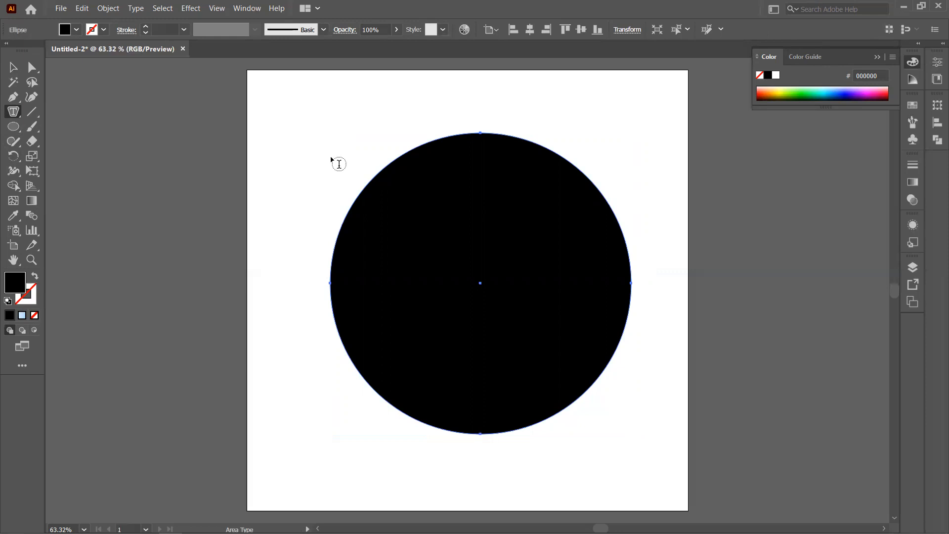
pyautogui.click(394, 171)
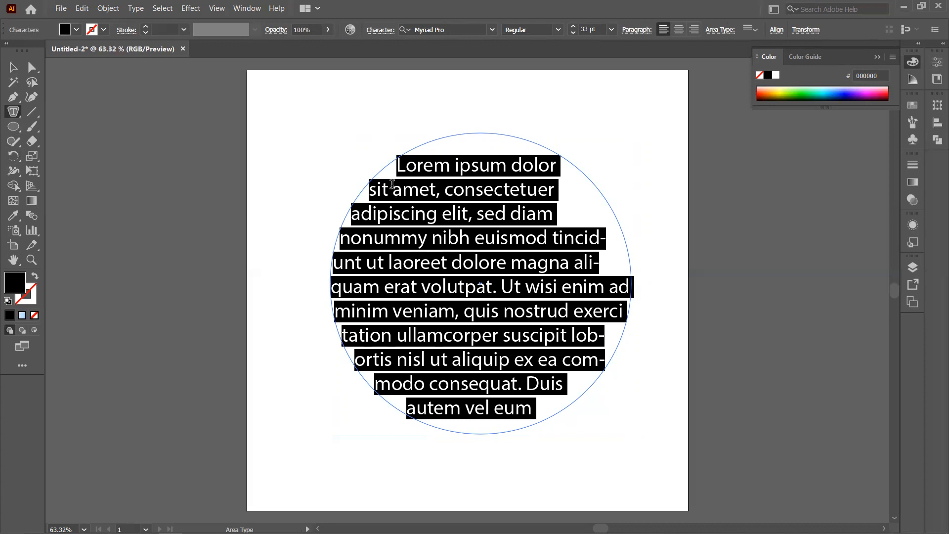
pyautogui.click(14, 82)
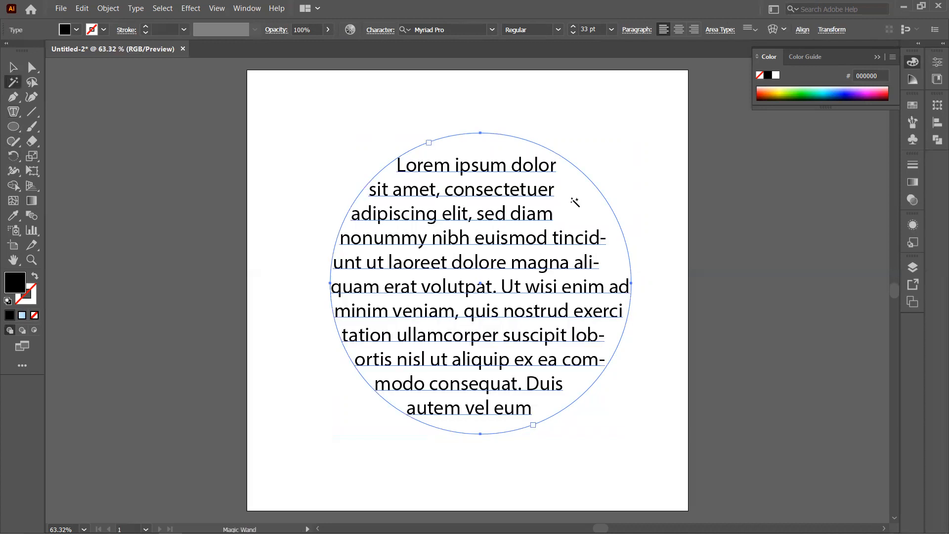
# Delete the circular area text and draw a large, nearly square black rectangle on the artboard
pyautogui.press('Delete')
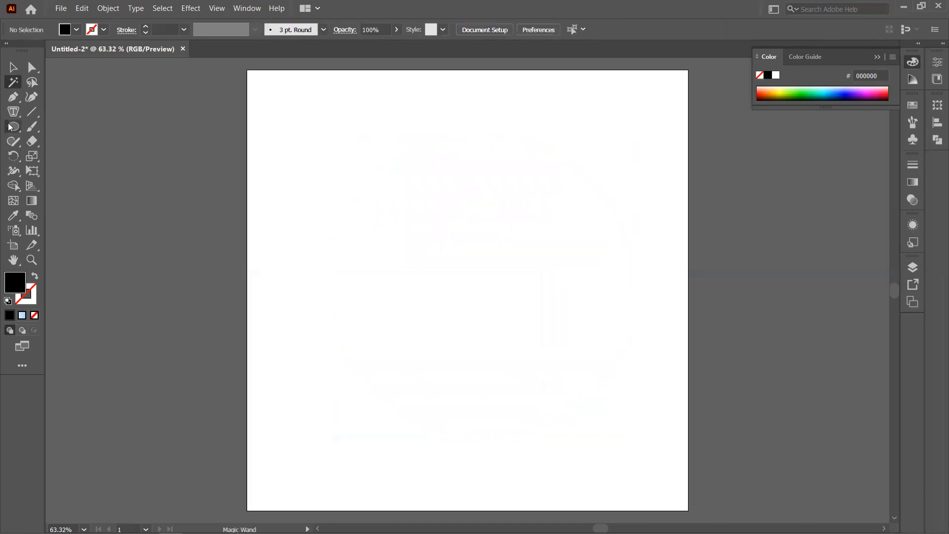
pyautogui.moveTo(10, 127); pyautogui.dragTo(81, 125)
pyautogui.moveTo(329, 119); pyautogui.dragTo(596, 394)
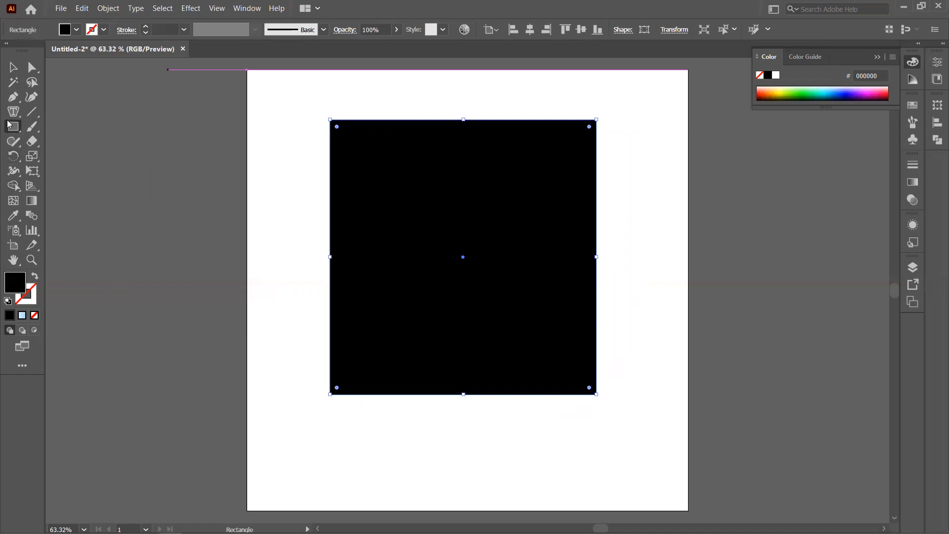
# Convert the rectangle into an area of placeholder text with the Area Type tool and delete it
pyautogui.moveTo(14, 111); pyautogui.dragTo(51, 126)
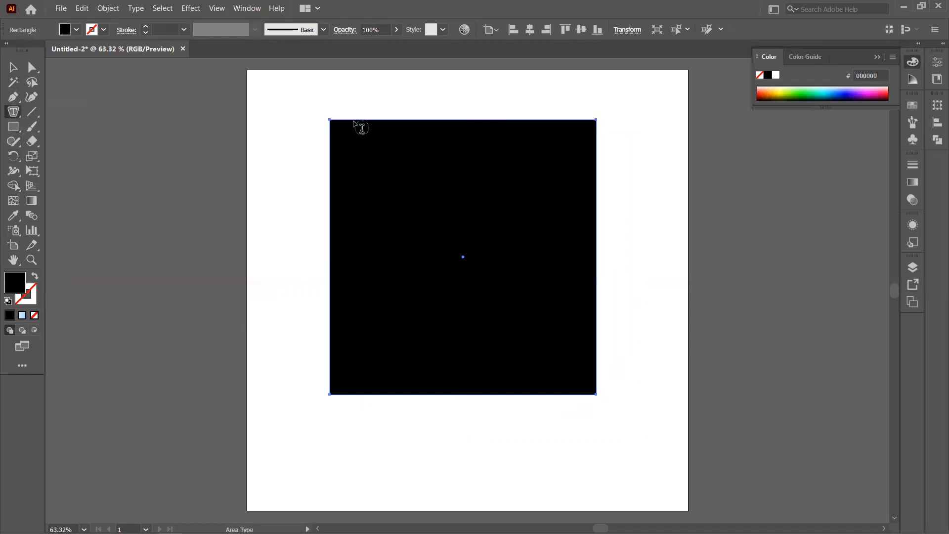
pyautogui.click(578, 277)
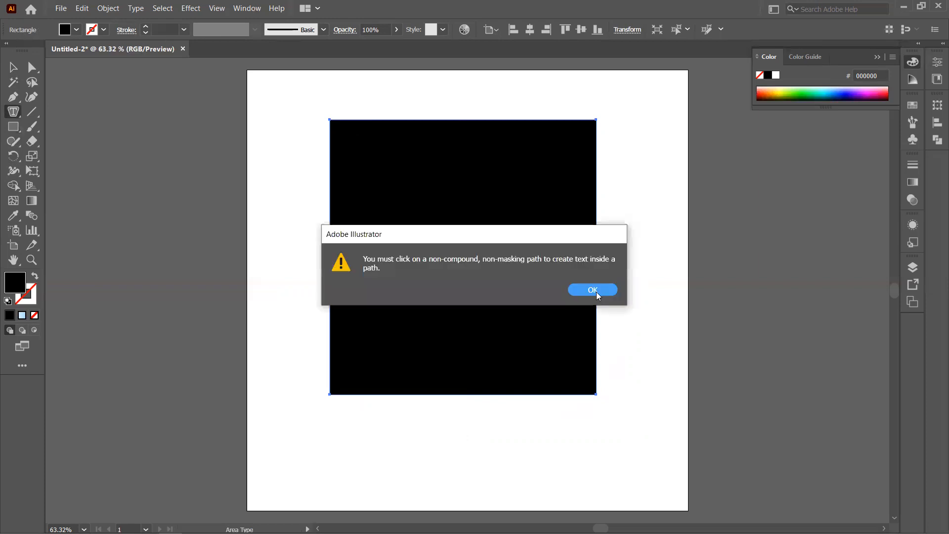
pyautogui.click(593, 290)
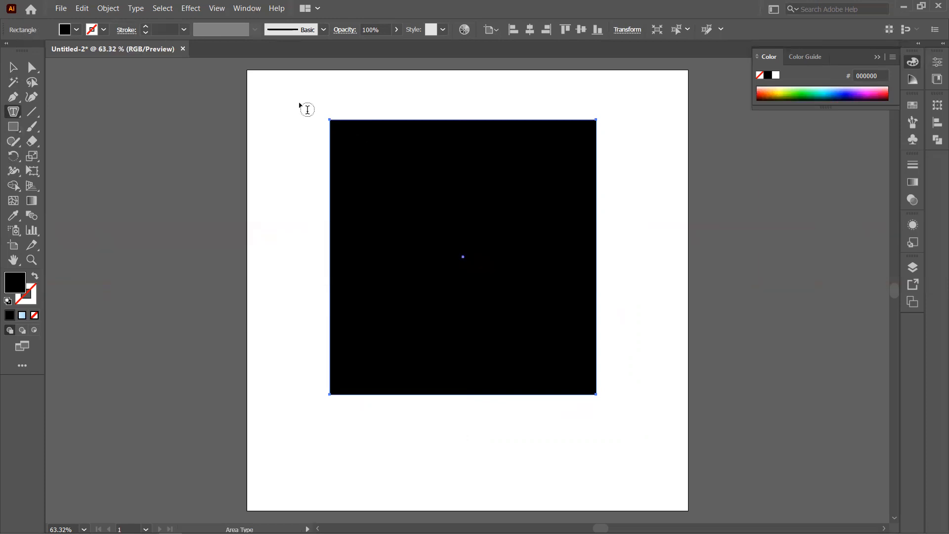
pyautogui.click(338, 140)
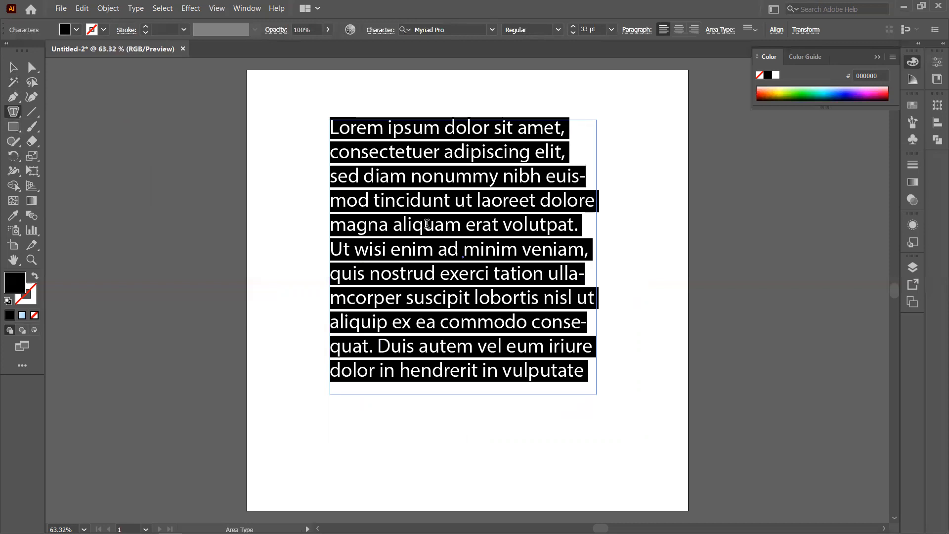
pyautogui.press('Escape')
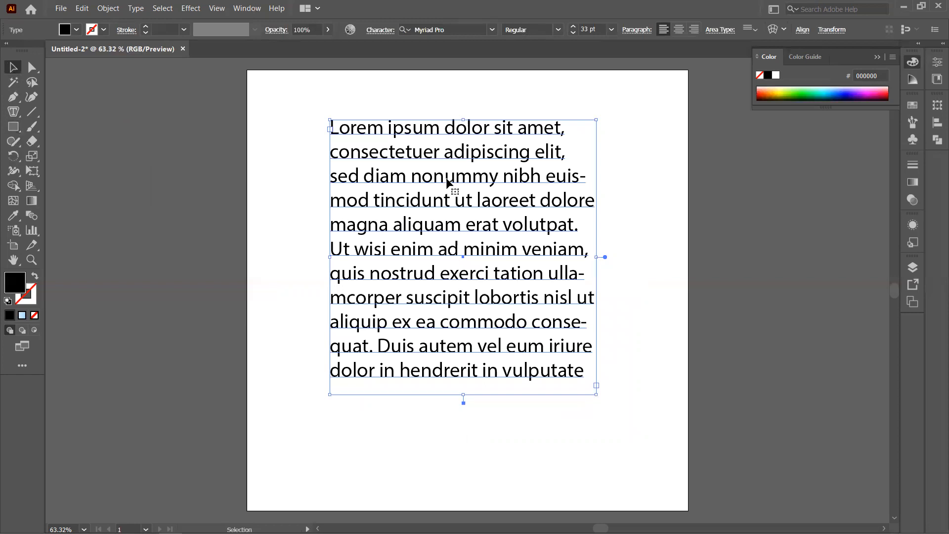
pyautogui.press('Delete')
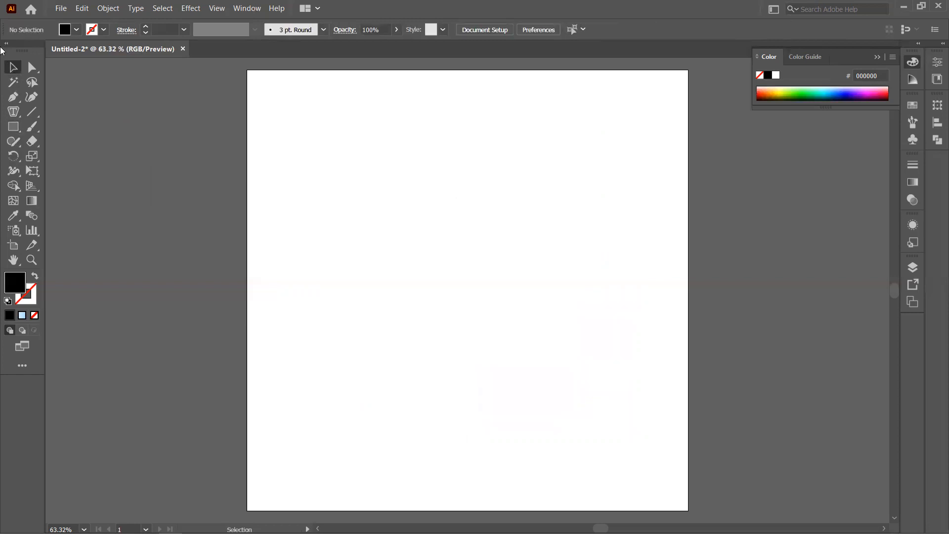
# Activate the Pen tool and swap fill and stroke to get no fill with a black 1 pt stroke
pyautogui.rightClick(15, 115)
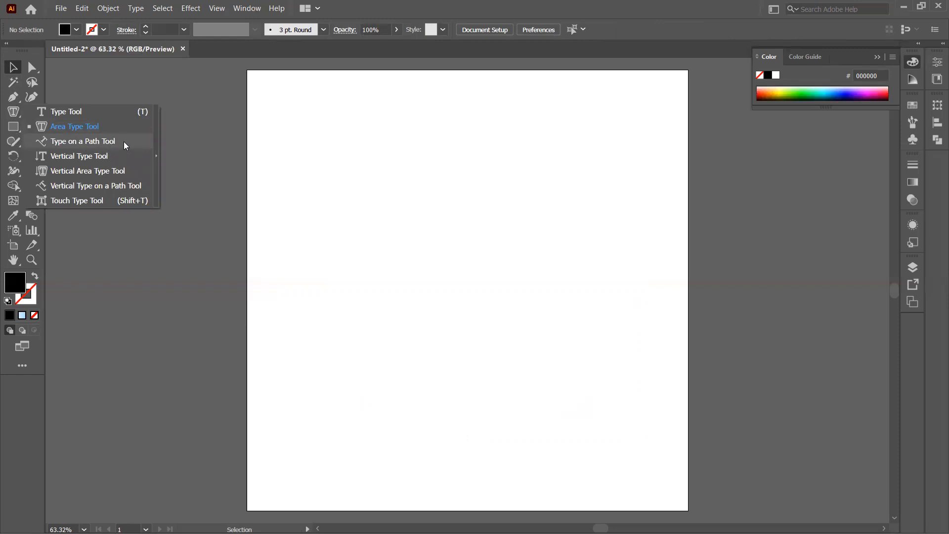
pyautogui.click(50, 75)
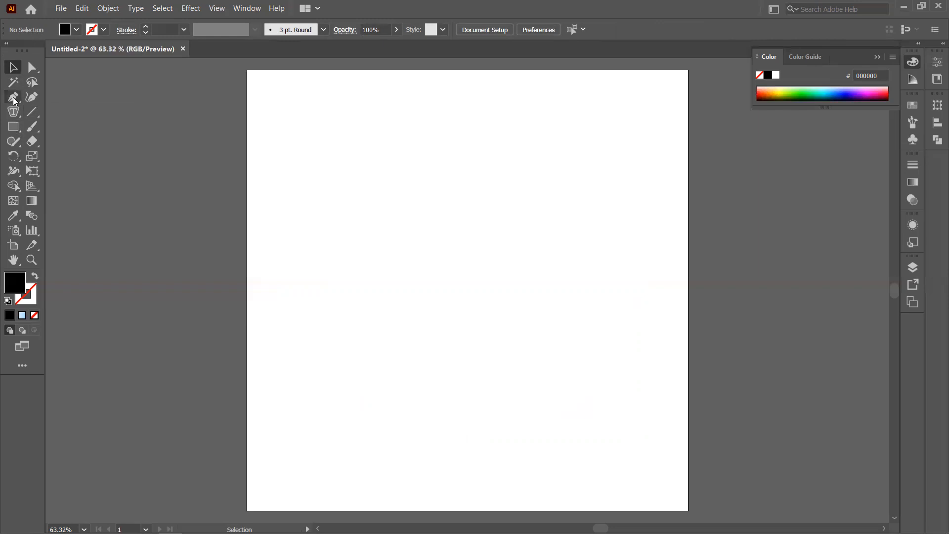
pyautogui.click(14, 98)
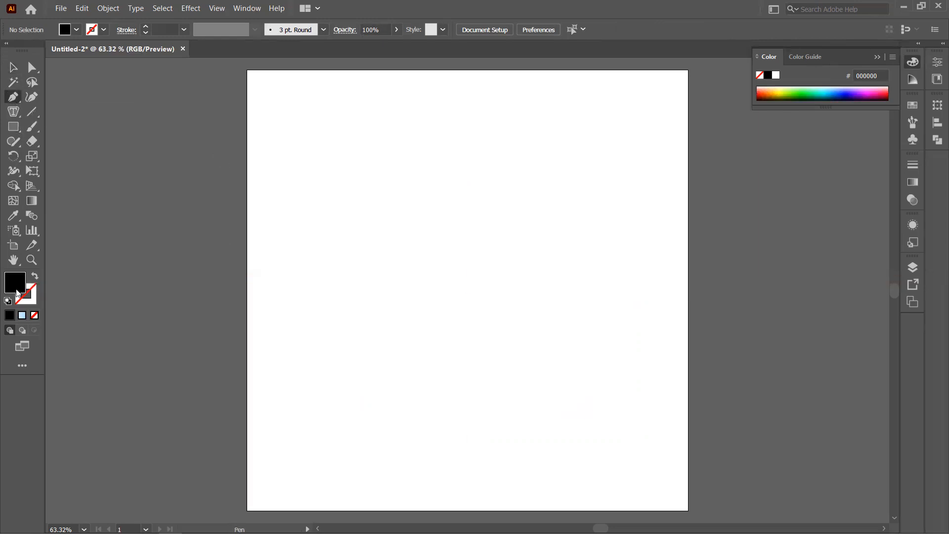
pyautogui.click(35, 279)
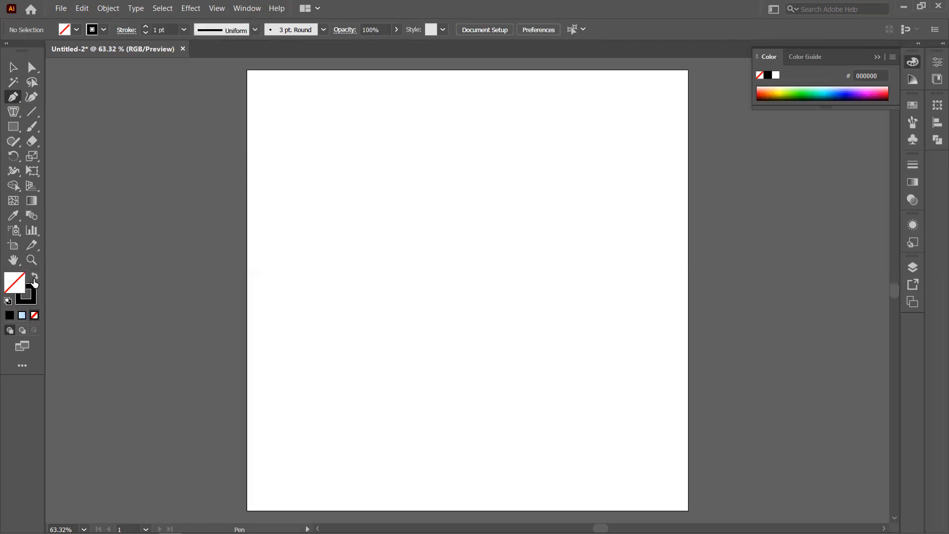
pyautogui.click(36, 279)
pyautogui.click(36, 280)
pyautogui.click(285, 122)
pyautogui.moveTo(548, 202); pyautogui.dragTo(685, 339)
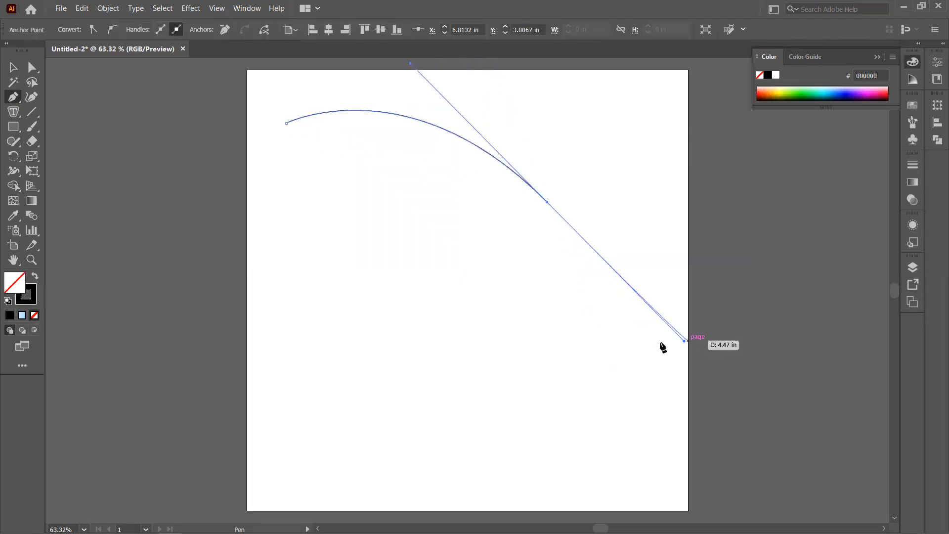
pyautogui.hotkey('ctrl', 'z')
pyautogui.hotkey('ctrl', 'z')
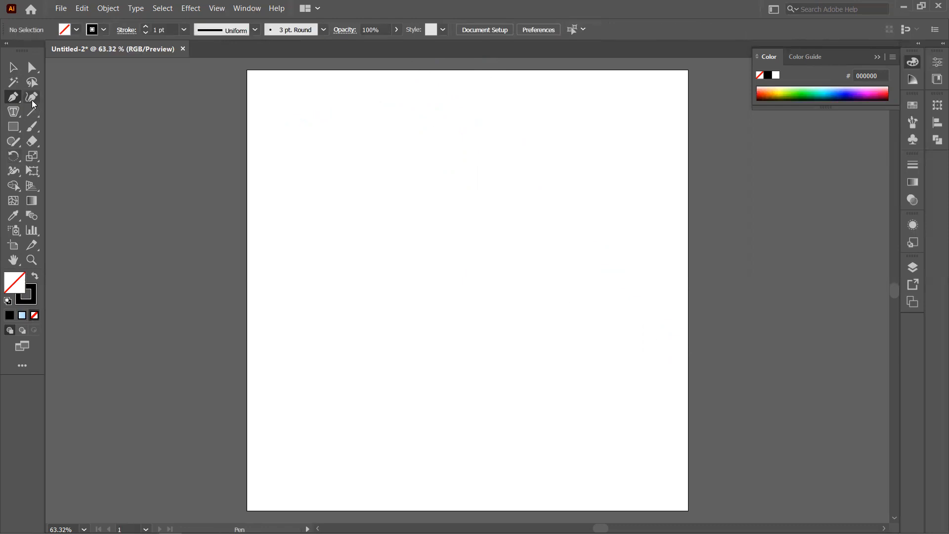
# Draw a straight horizontal path across the upper part of the artboard with the Pen tool
pyautogui.click(279, 173)
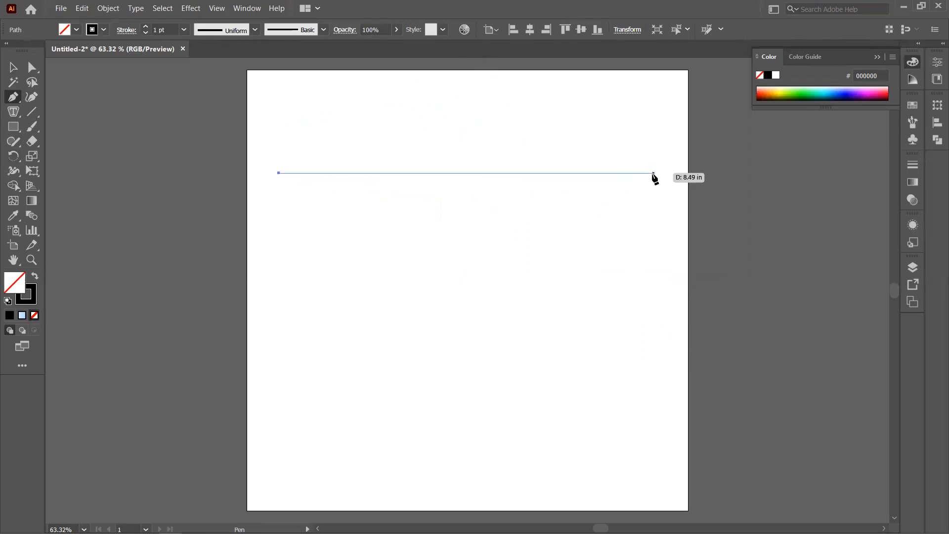
pyautogui.click(660, 173)
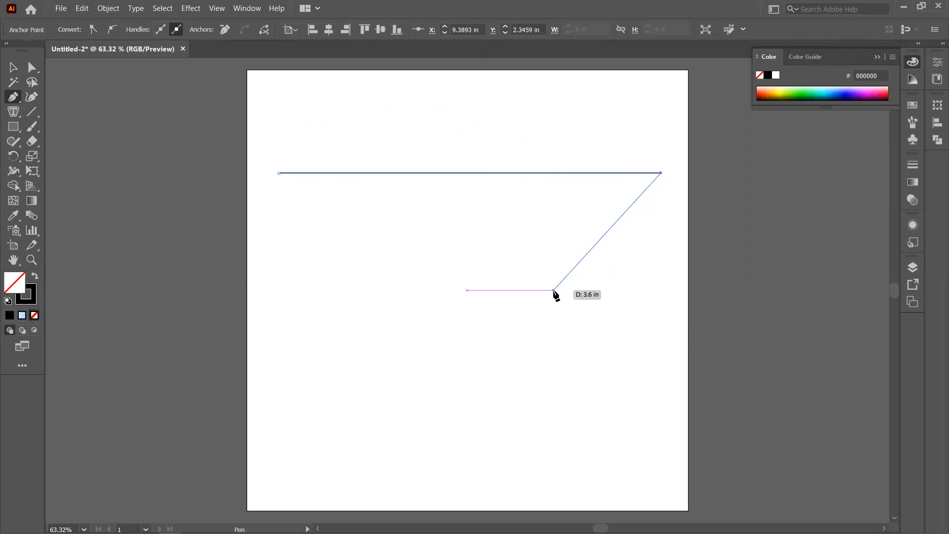
pyautogui.press('Escape')
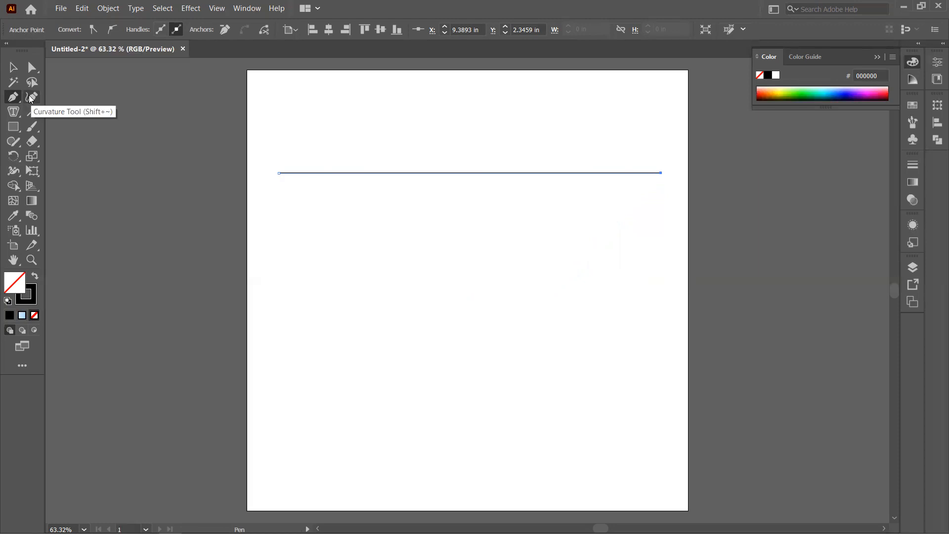
# Bend the straight path into a wave with the Curvature tool, raising its left part and lowering its right part
pyautogui.click(31, 98)
pyautogui.moveTo(343, 173); pyautogui.dragTo(342, 142)
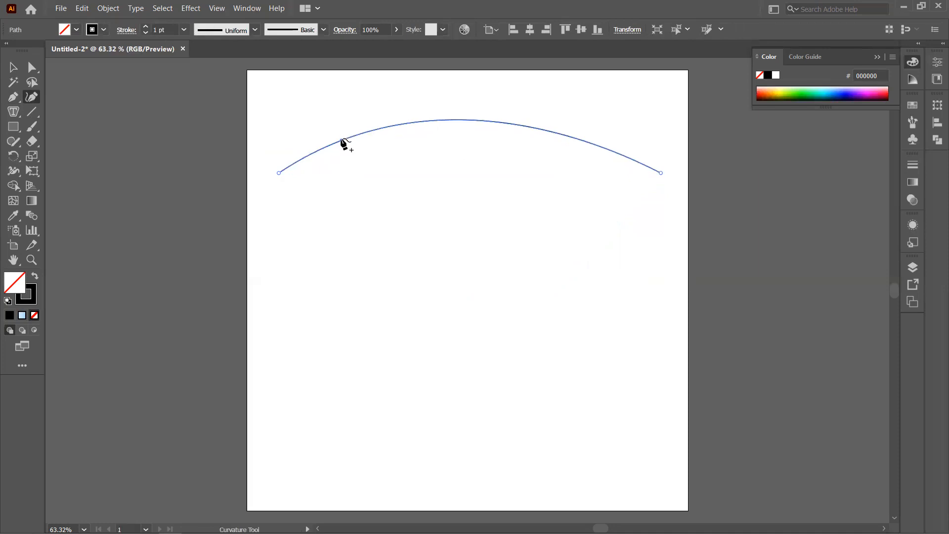
pyautogui.moveTo(514, 126); pyautogui.dragTo(530, 194)
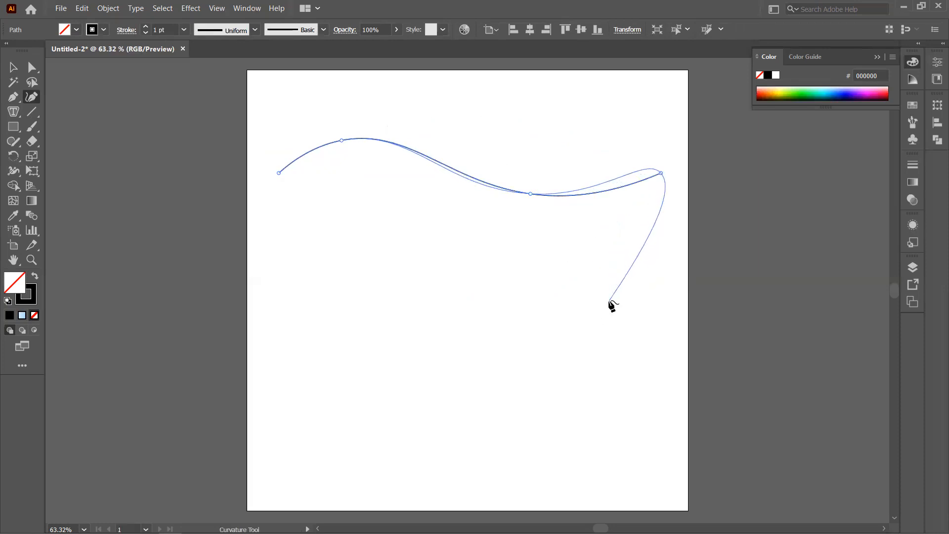
pyautogui.press('Escape')
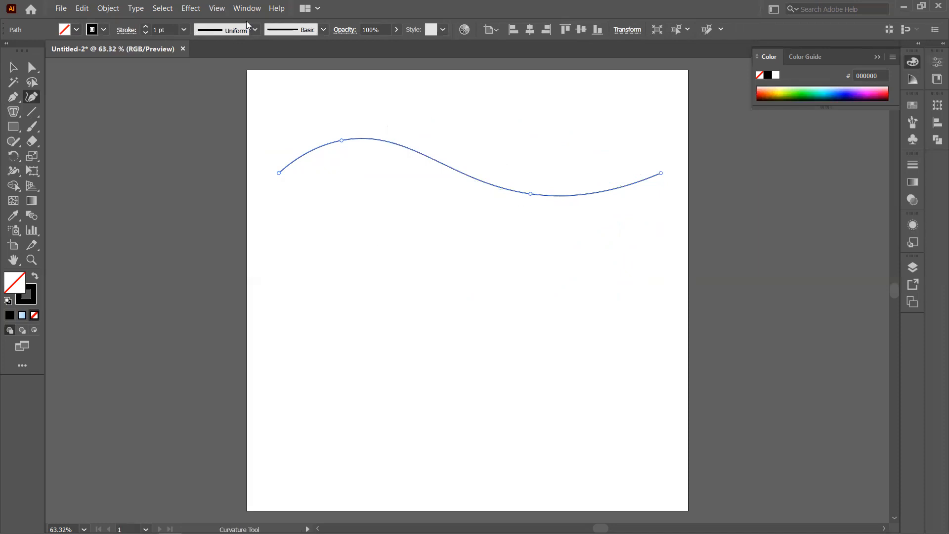
# Run placeholder text along the wavy path from near its left end with the Type on a Path tool
pyautogui.click(14, 110)
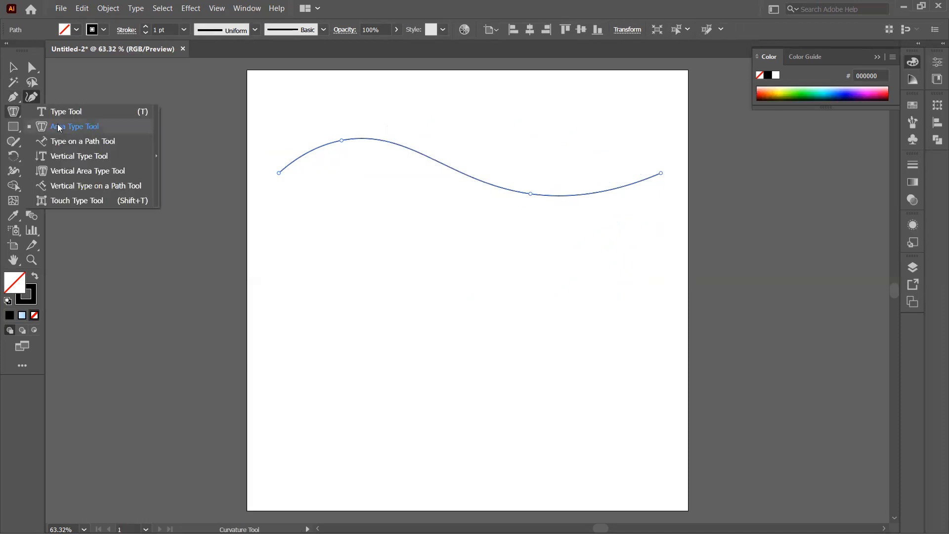
pyautogui.click(83, 141)
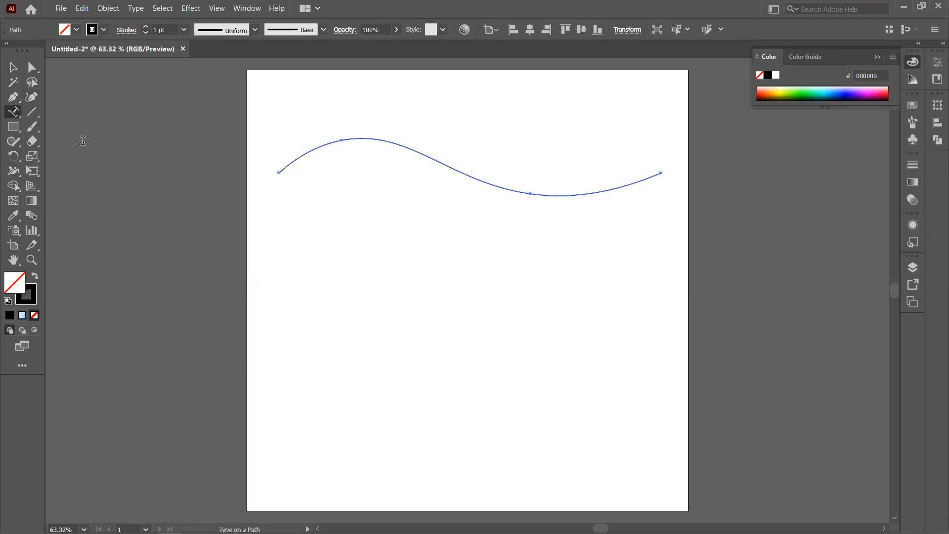
pyautogui.click(288, 165)
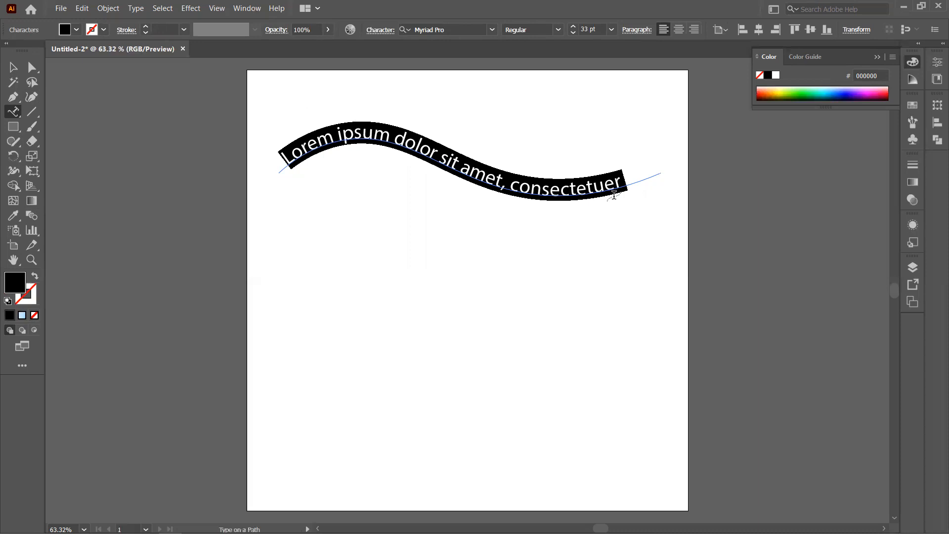
# Draw a large black rectangle below the wavy text and run placeholder text around its outline with the Type on a Path tool
pyautogui.click(13, 126)
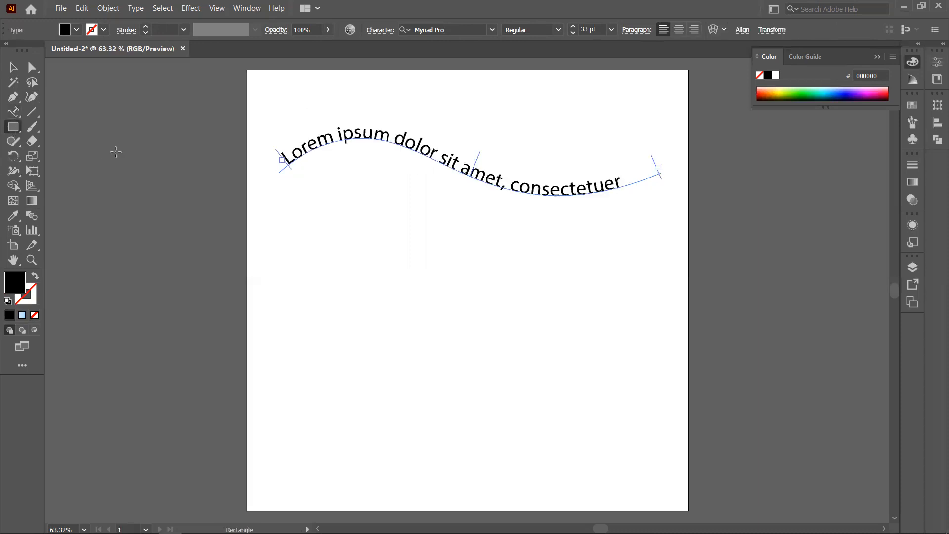
pyautogui.moveTo(292, 209); pyautogui.dragTo(543, 423)
pyautogui.click(15, 114)
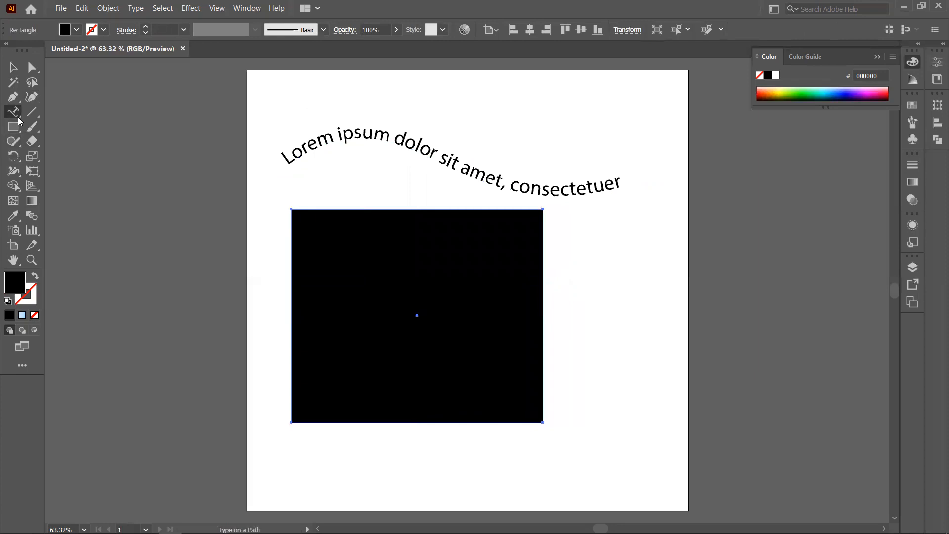
pyautogui.click(313, 210)
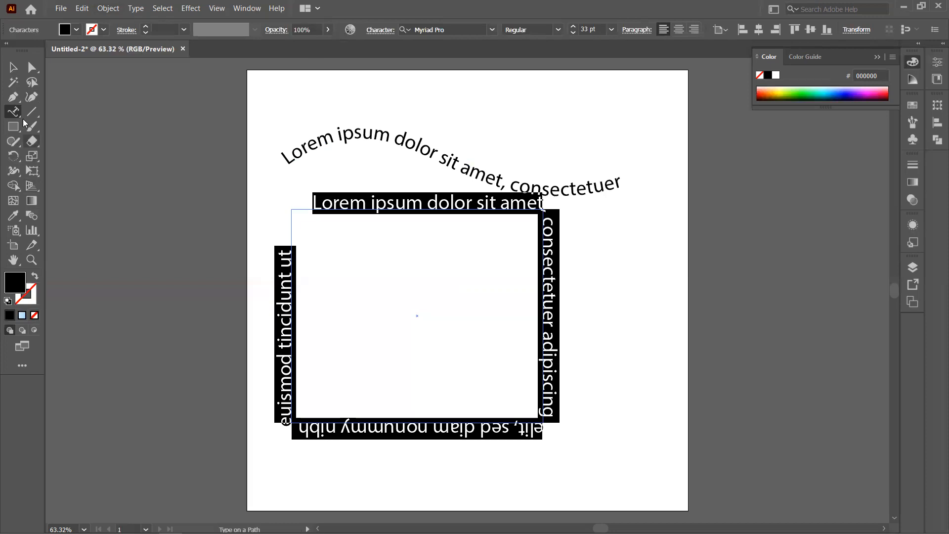
# Delete the text running around the rectangle's outline
pyautogui.click(13, 67)
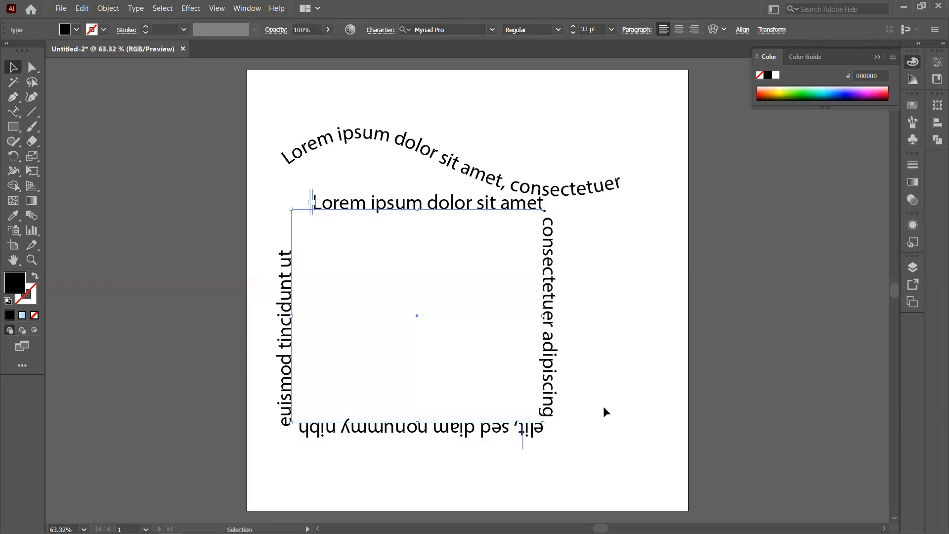
pyautogui.moveTo(601, 456); pyautogui.dragTo(253, 243)
pyautogui.press('+')
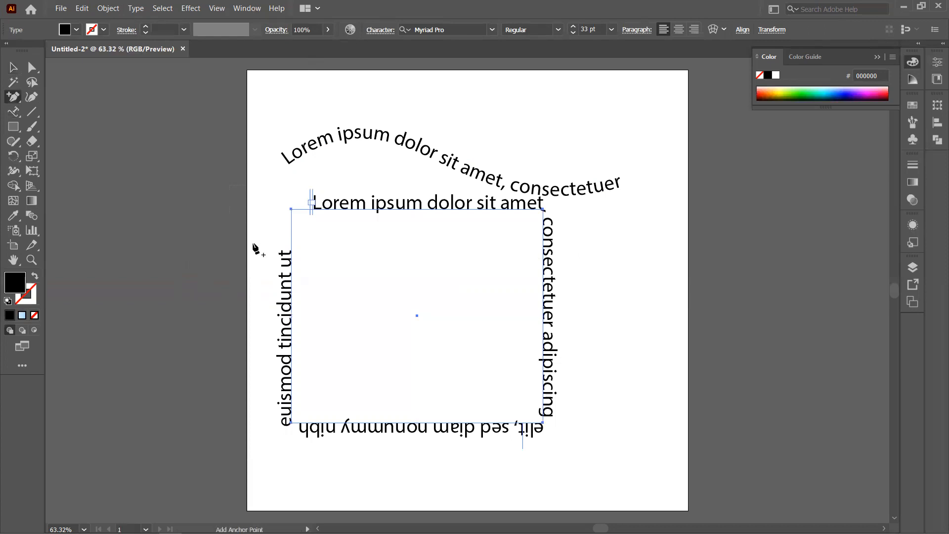
pyautogui.press('Delete')
# Place vertical placeholder point text below the wavy text with the Vertical Type tool and delete it
pyautogui.click(13, 112)
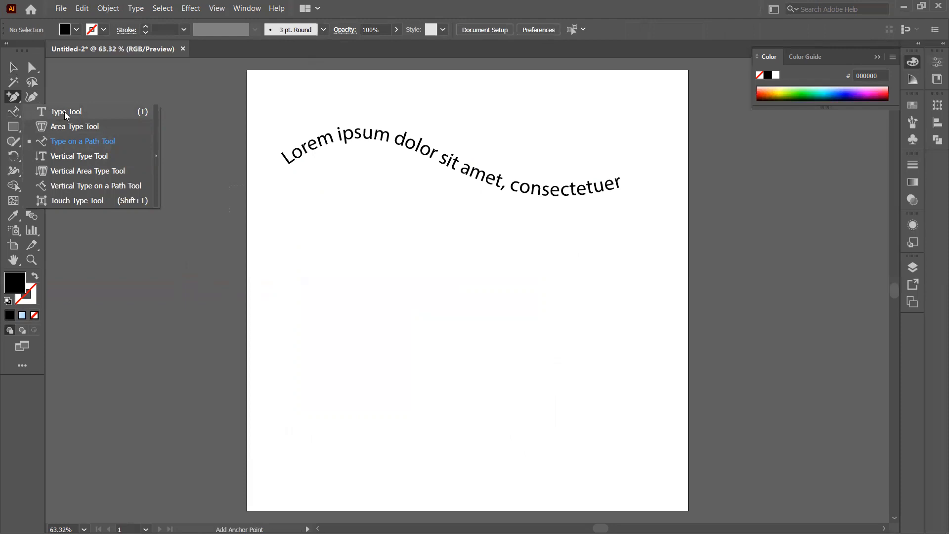
pyautogui.click(69, 158)
pyautogui.click(309, 213)
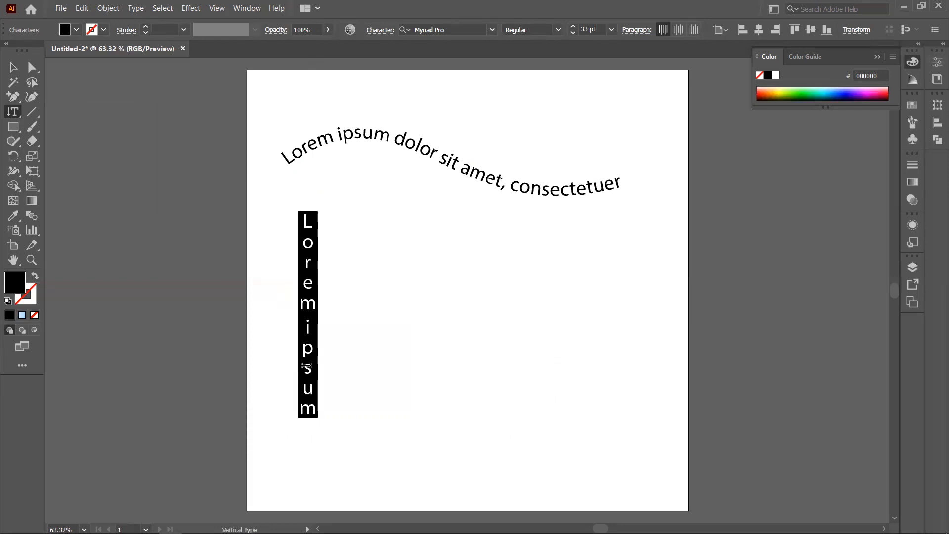
pyautogui.press('BackSpace')
pyautogui.press('Escape')
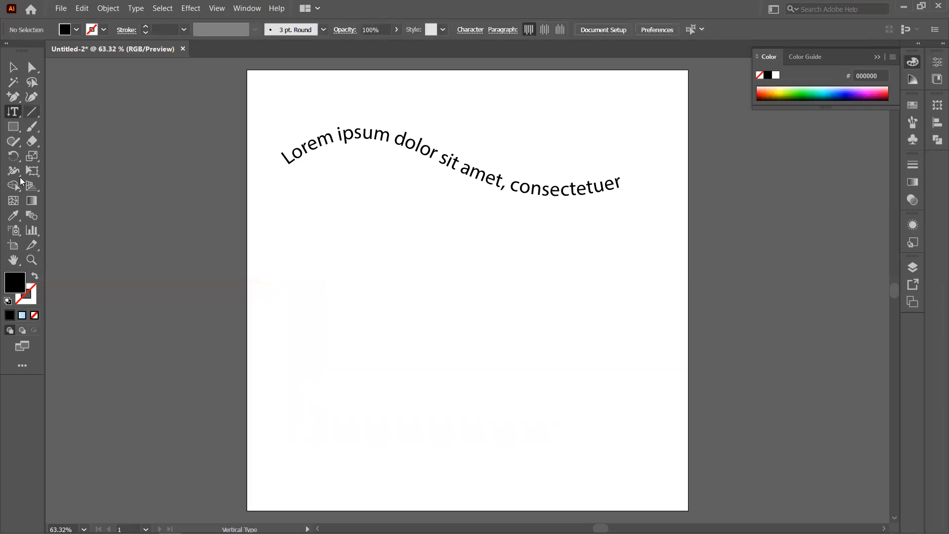
# Draw a large black rectangle without a stroke below the wavy text, filling most of the artboard's lower part
pyautogui.click(16, 115)
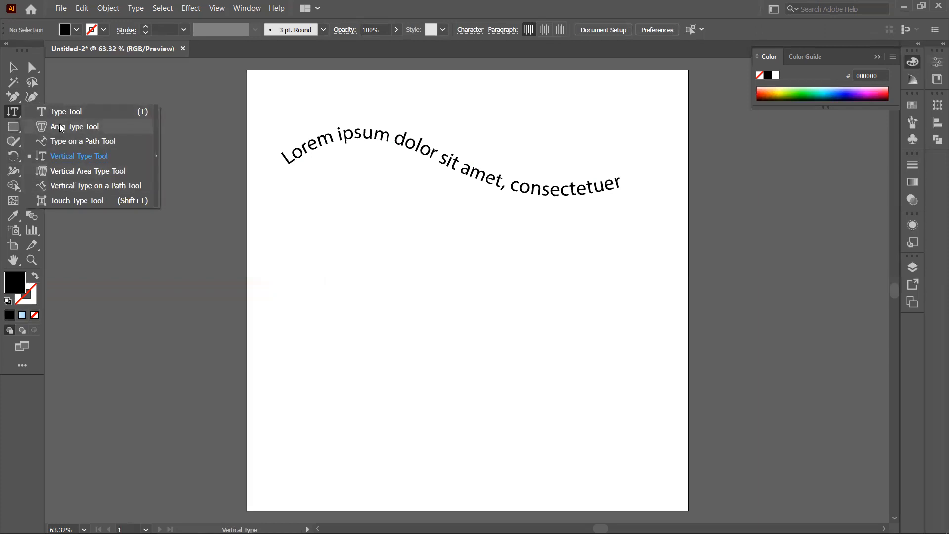
pyautogui.click(18, 131)
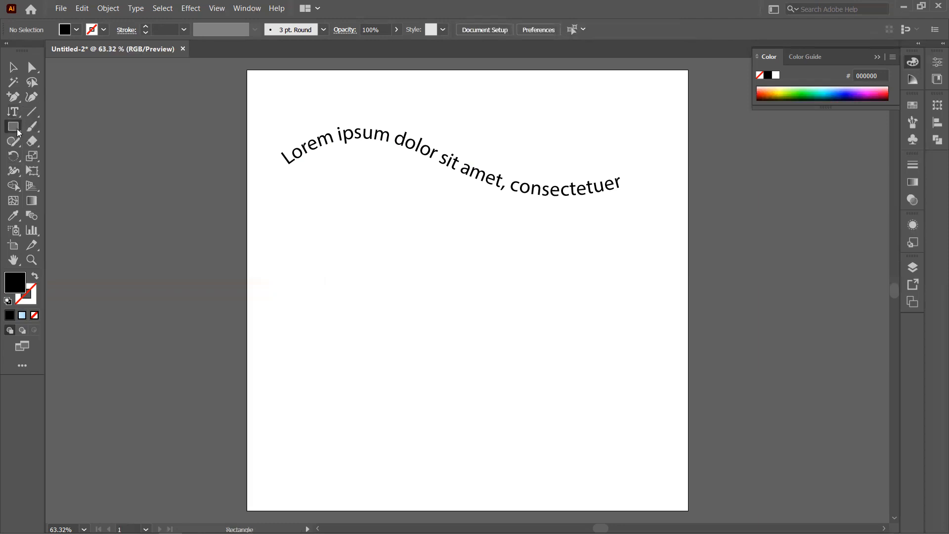
pyautogui.click(64, 125)
pyautogui.moveTo(324, 216); pyautogui.dragTo(616, 464)
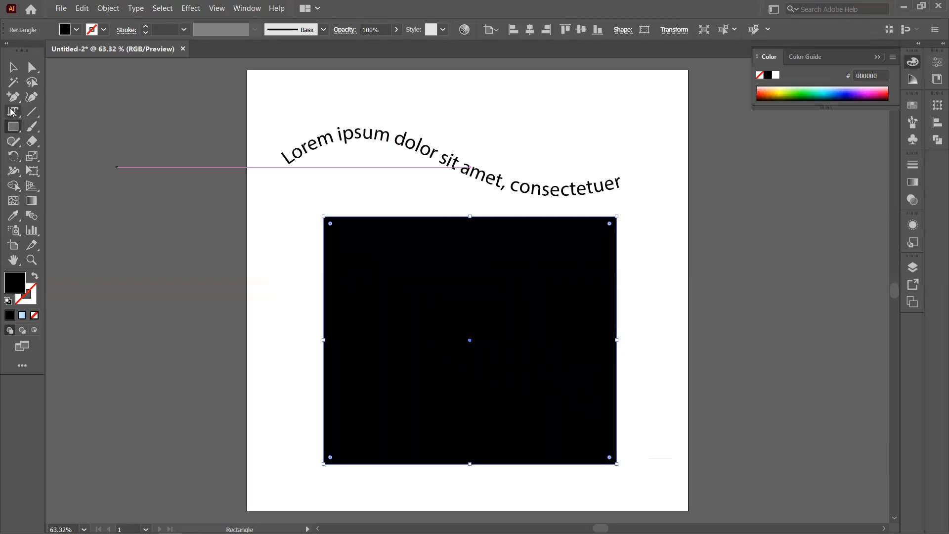
# Convert the rectangle into an area of vertical placeholder text with the Vertical Area Type tool and delete it
pyautogui.click(11, 111)
pyautogui.click(73, 173)
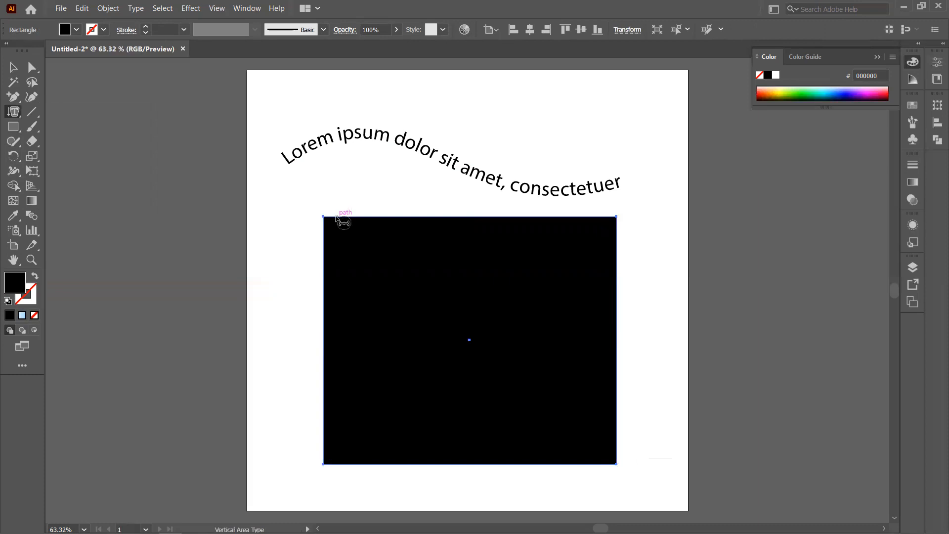
pyautogui.click(343, 222)
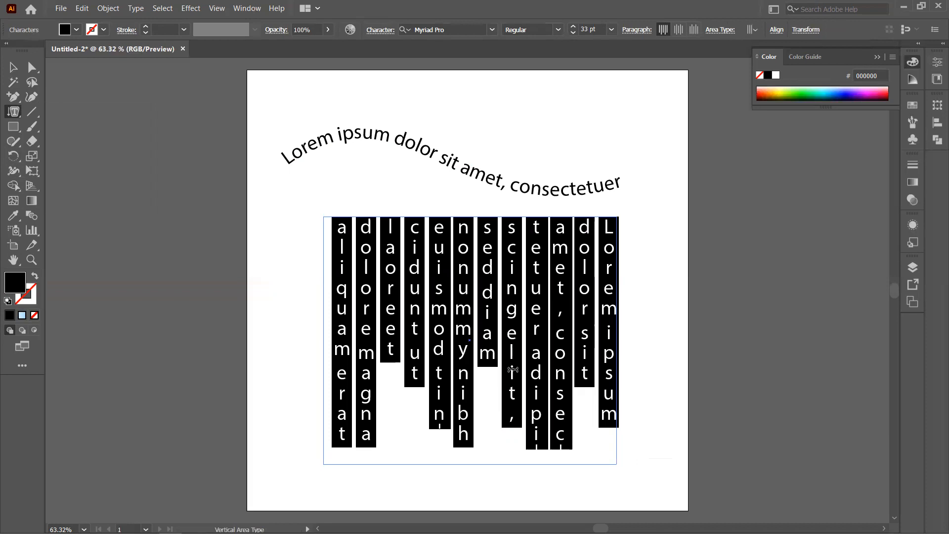
pyautogui.click(14, 67)
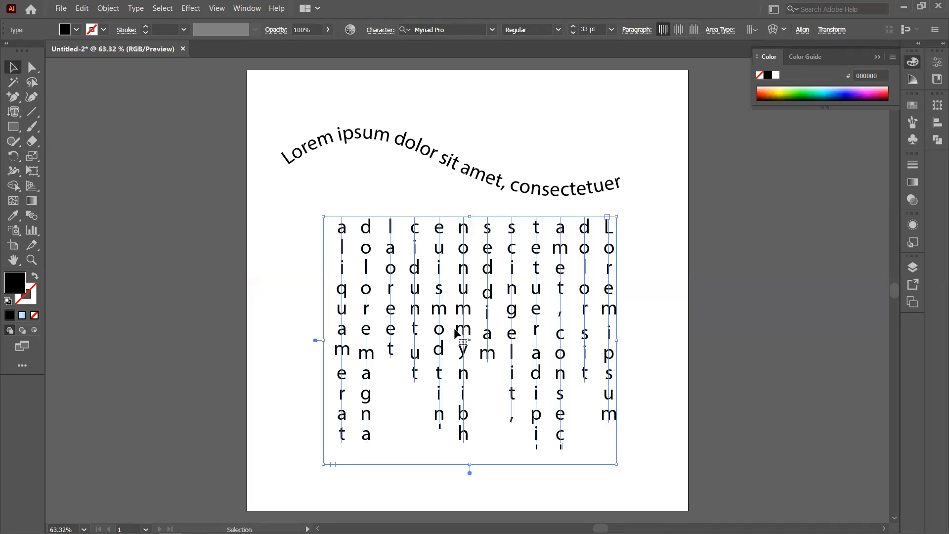
pyautogui.press('Delete')
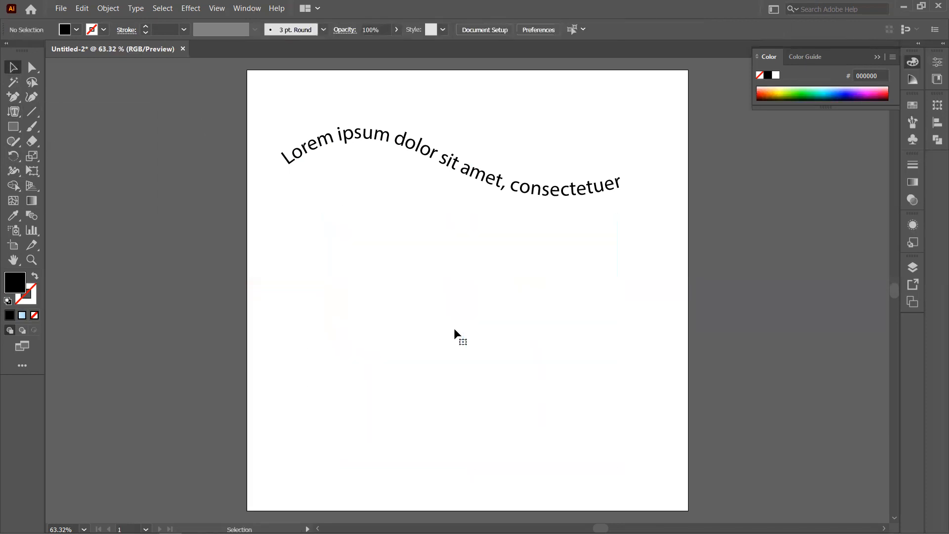
# Draw a straight horizontal path about 8 in long below the wavy text with the Pen tool
pyautogui.click(13, 113)
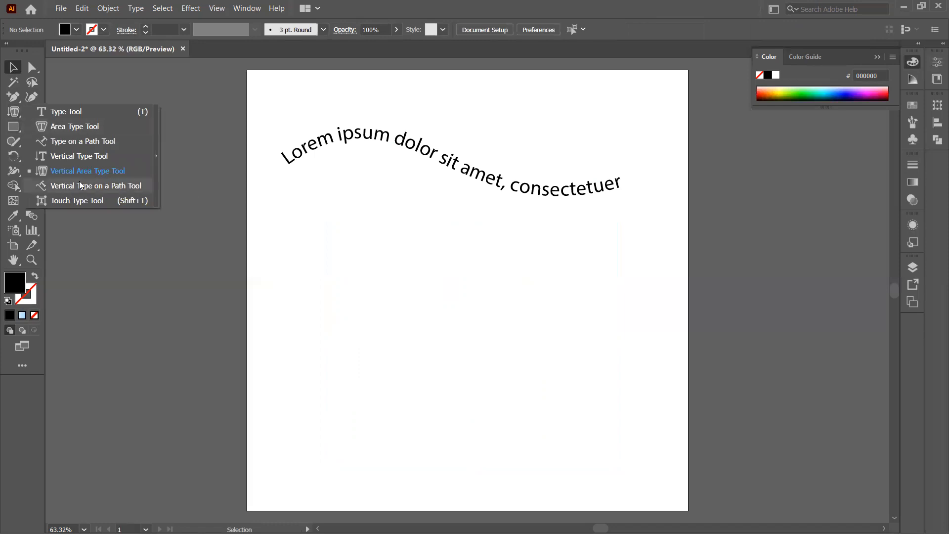
pyautogui.click(13, 97)
pyautogui.click(282, 270)
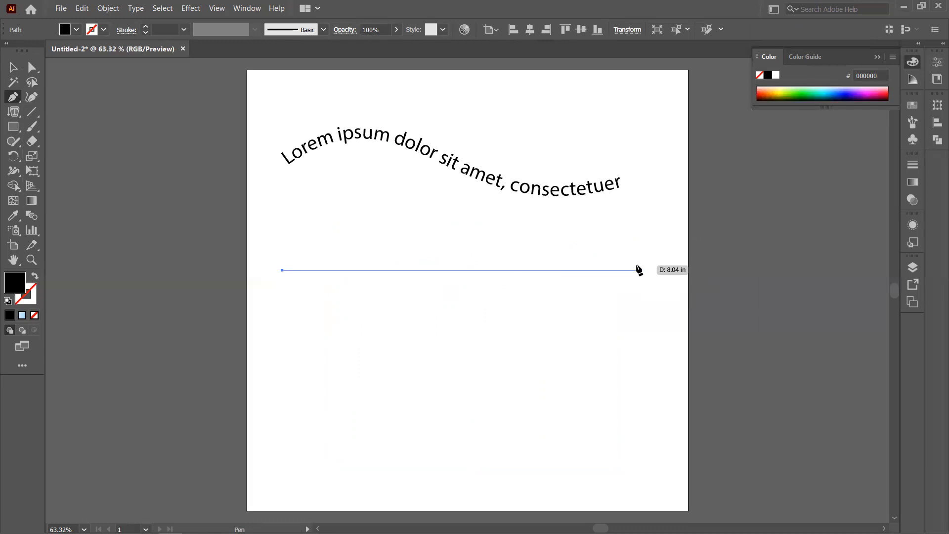
pyautogui.click(636, 270)
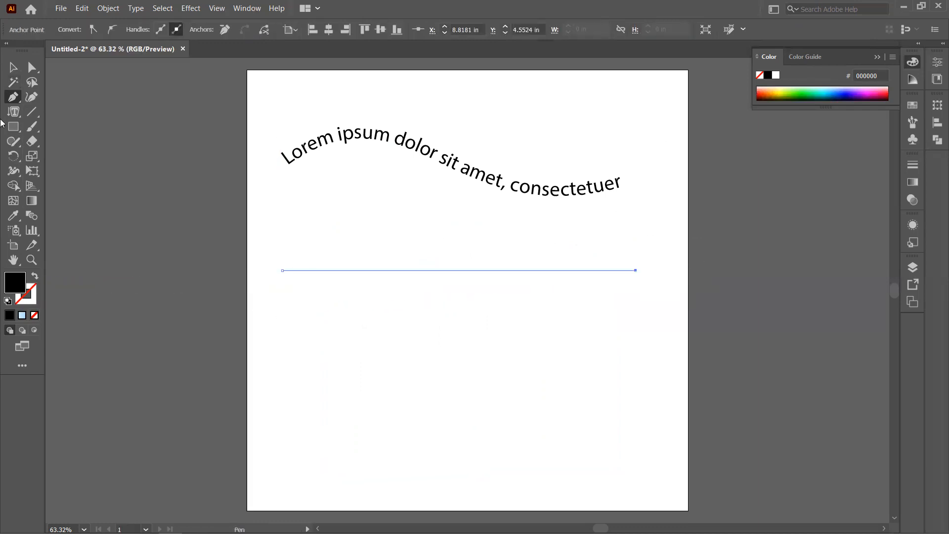
# Run vertical placeholder text along the straight path with the Vertical Type on a Path tool
pyautogui.click(14, 111)
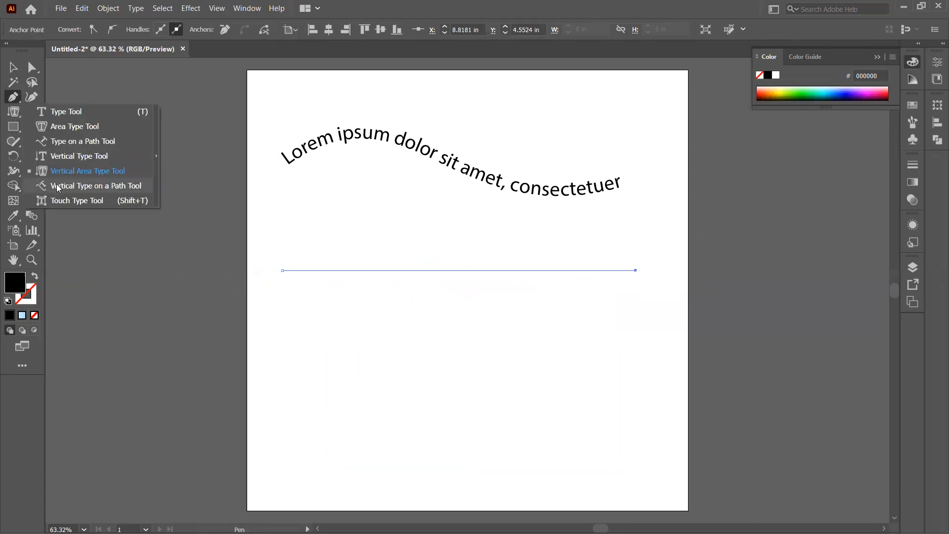
pyautogui.click(58, 187)
pyautogui.click(313, 270)
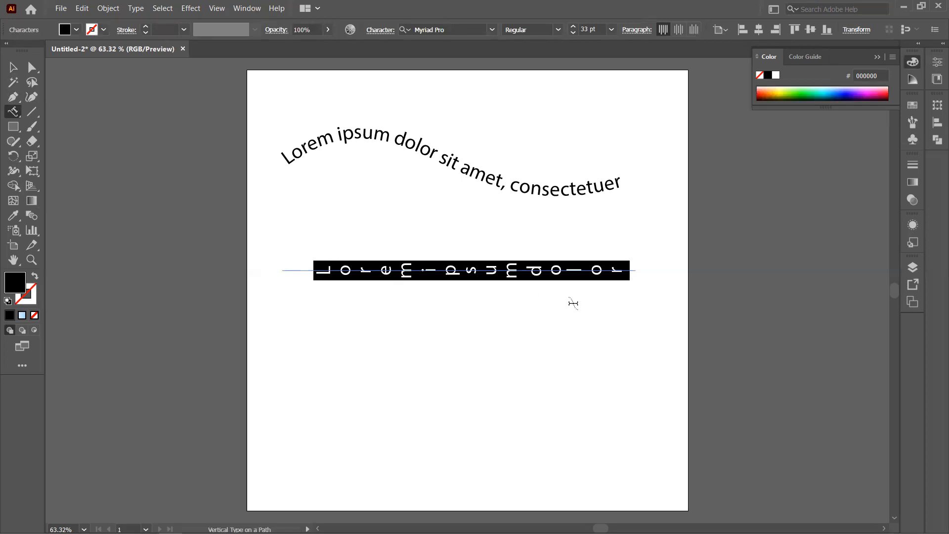
# Draw a large rectangle below the straight-path text and run vertical placeholder text around its outline with the Vertical Type on a Path tool
pyautogui.click(13, 127)
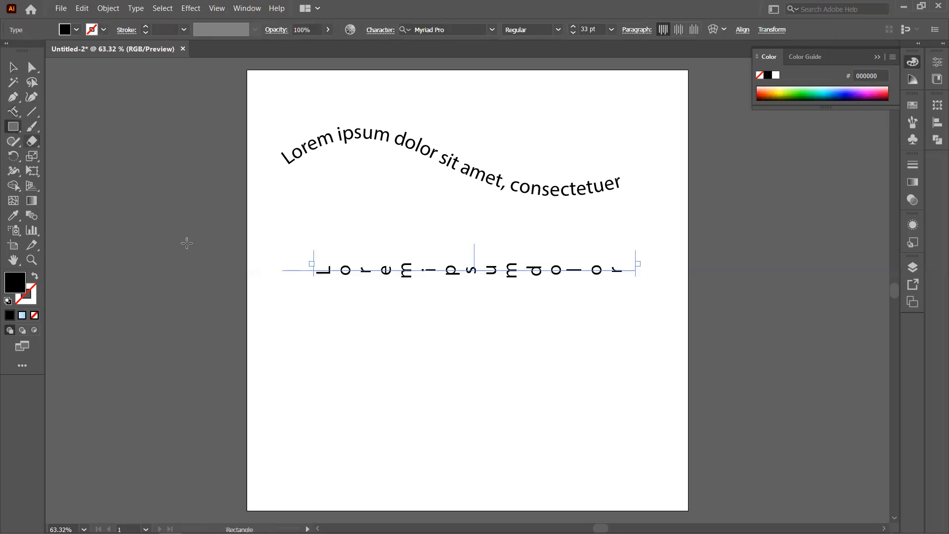
pyautogui.moveTo(271, 303)
pyautogui.mouseDown()
pyautogui.moveTo(618, 468)
pyautogui.moveTo(610, 502)
pyautogui.moveTo(602, 491)
pyautogui.mouseUp()
pyautogui.click(13, 112)
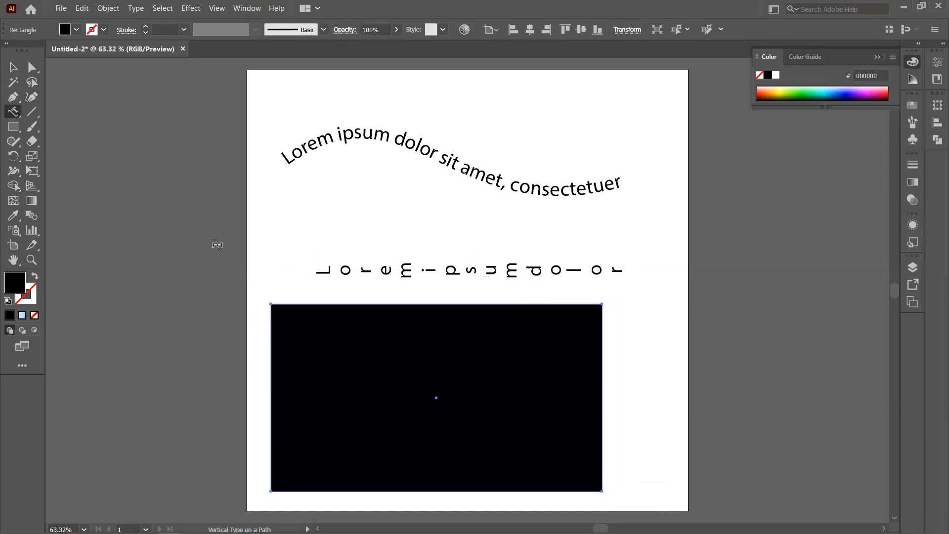
pyautogui.click(296, 303)
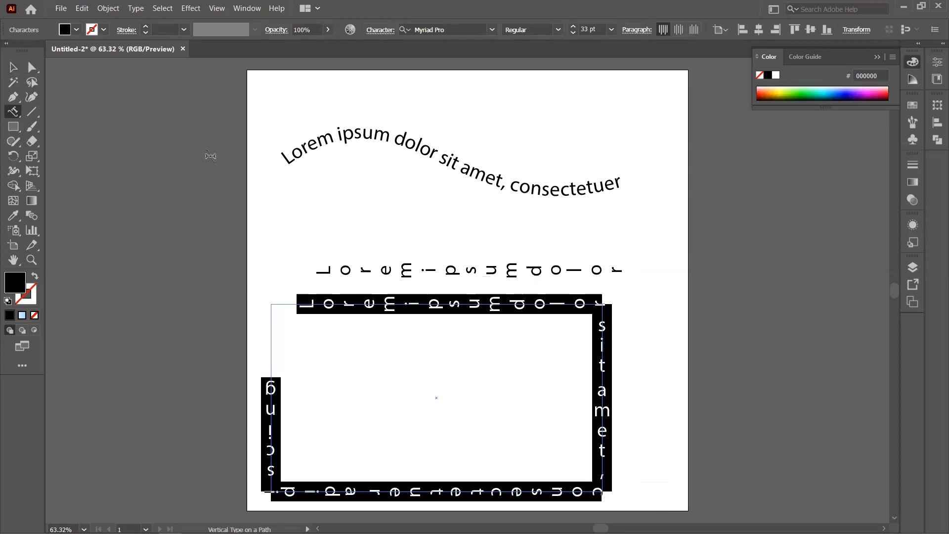
# With the Touch Type tool, move the first "m" of the straight-path text down onto the "m" of the rectangle text
pyautogui.click(10, 111)
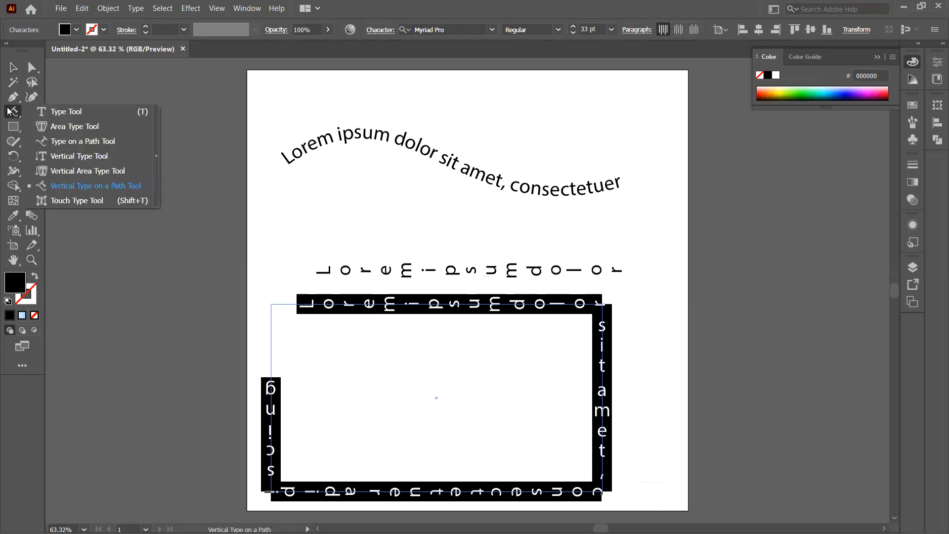
pyautogui.click(75, 200)
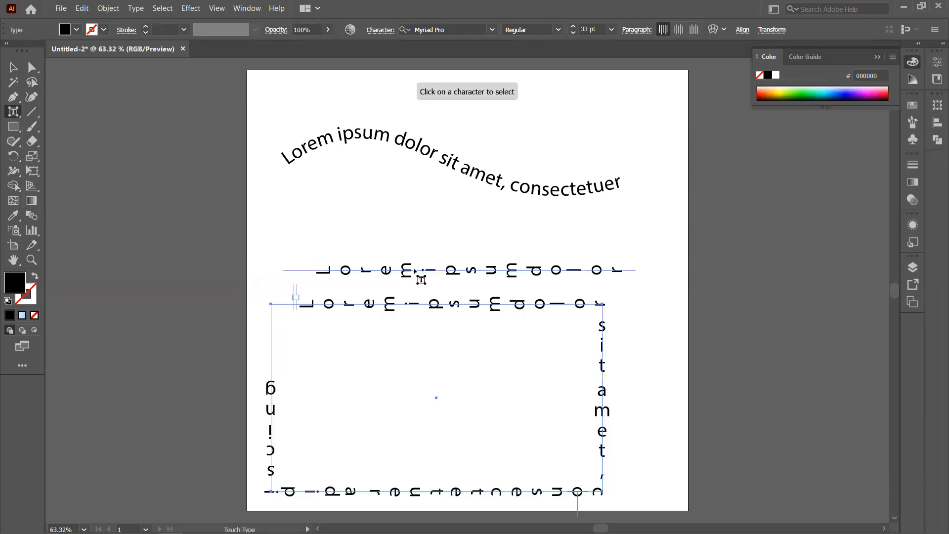
pyautogui.click(412, 278)
pyautogui.moveTo(403, 282); pyautogui.dragTo(393, 307)
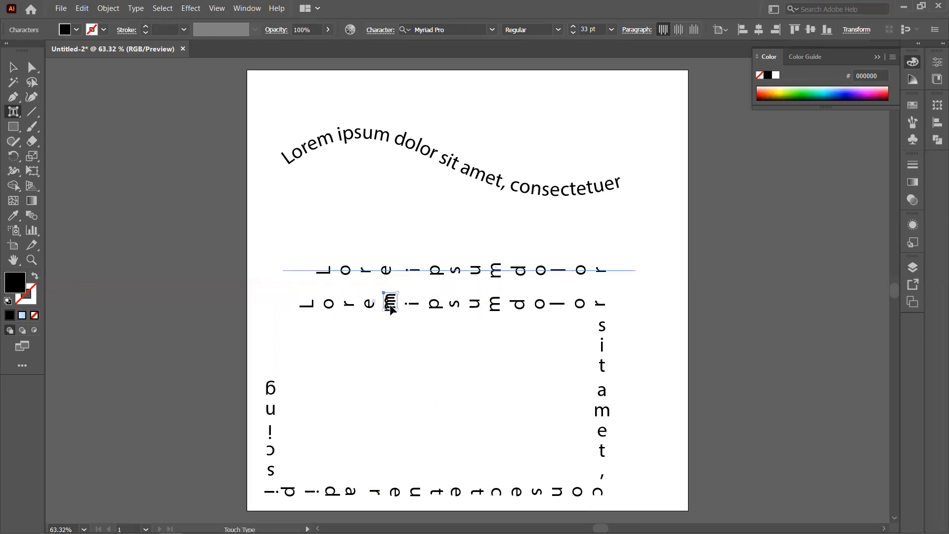
# Lift the "a" of "amet", the first "e" of "consectetuer" and the first "o" of "dolor" above the wavy text
pyautogui.click(465, 170)
pyautogui.moveTo(463, 171); pyautogui.dragTo(483, 143)
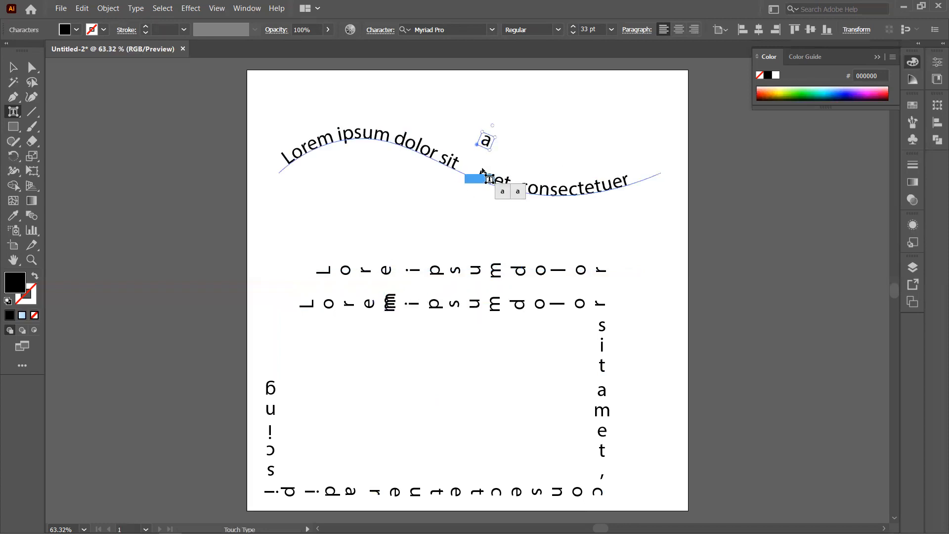
pyautogui.click(536, 190)
pyautogui.click(567, 192)
pyautogui.moveTo(565, 192); pyautogui.dragTo(574, 163)
pyautogui.click(417, 154)
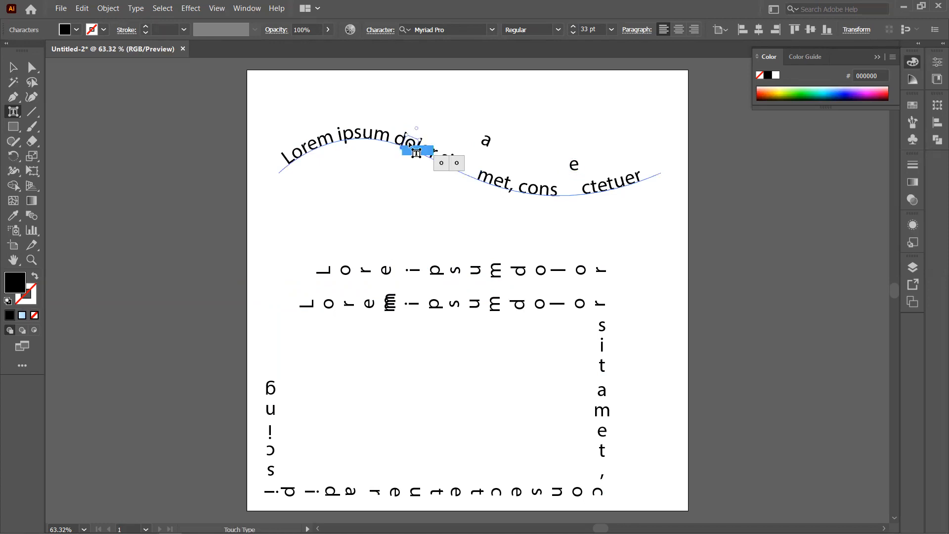
pyautogui.moveTo(416, 153); pyautogui.dragTo(414, 120)
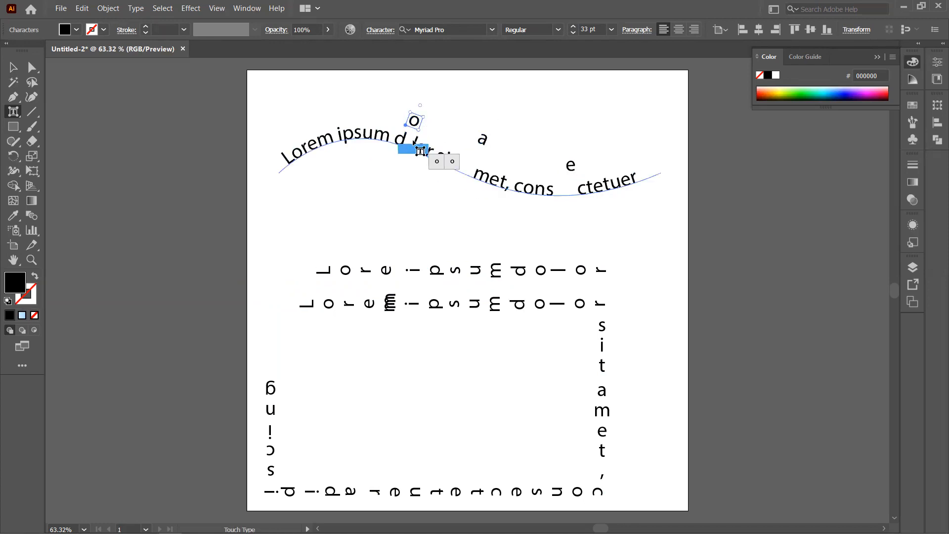
# Raise the "u" of "ipsum" and the "r" of "Lorem" above the wavy text, and move its "m" and "L" below the curve
pyautogui.click(371, 144)
pyautogui.moveTo(371, 144); pyautogui.dragTo(363, 113)
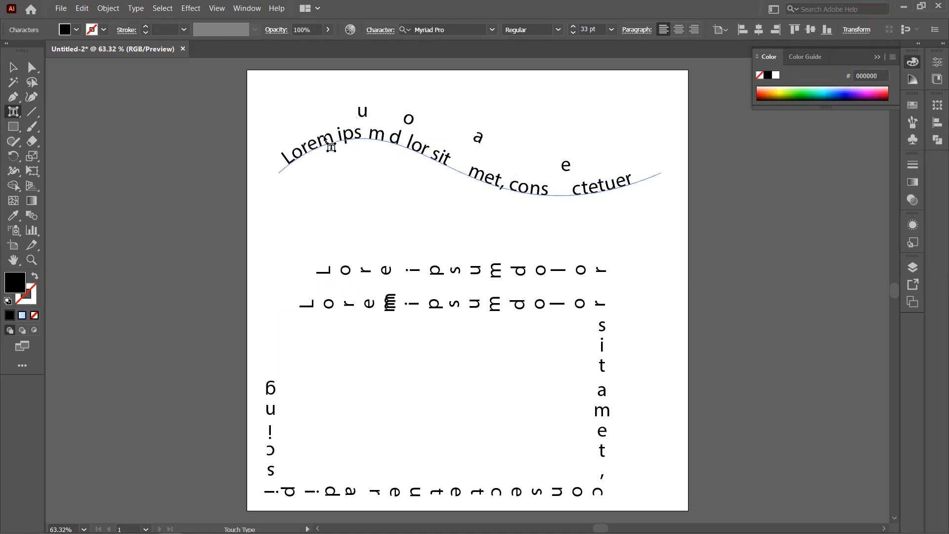
pyautogui.moveTo(331, 147); pyautogui.dragTo(334, 159)
pyautogui.click(313, 155)
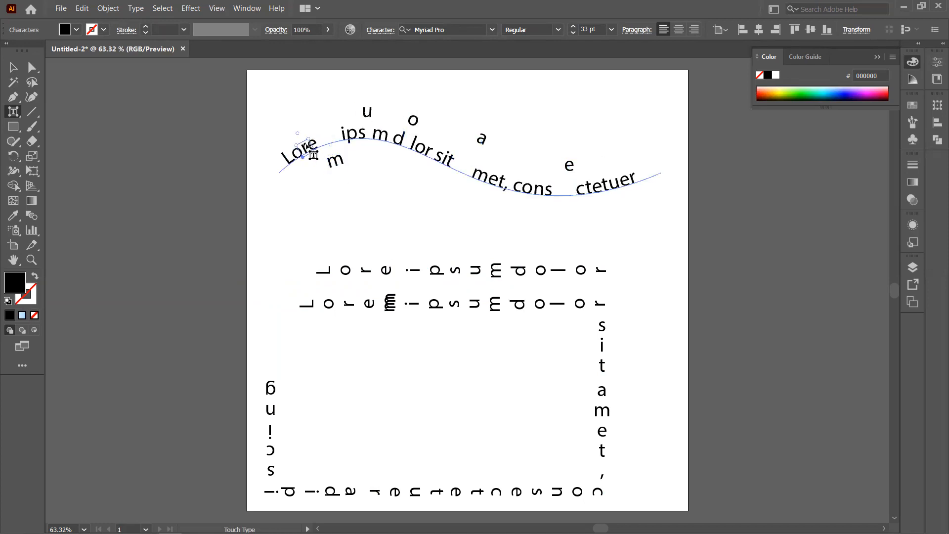
pyautogui.click(300, 142)
pyautogui.click(291, 160)
pyautogui.moveTo(291, 160); pyautogui.dragTo(298, 186)
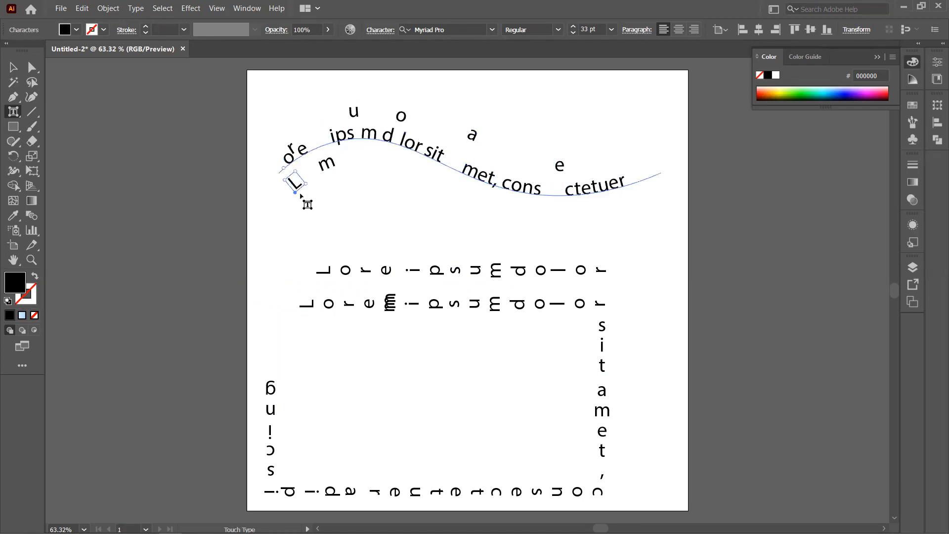
# Add a horizontal "Lorem ipsum" point text between the wavy text and the straight-path text with the Type tool
pyautogui.click(8, 114)
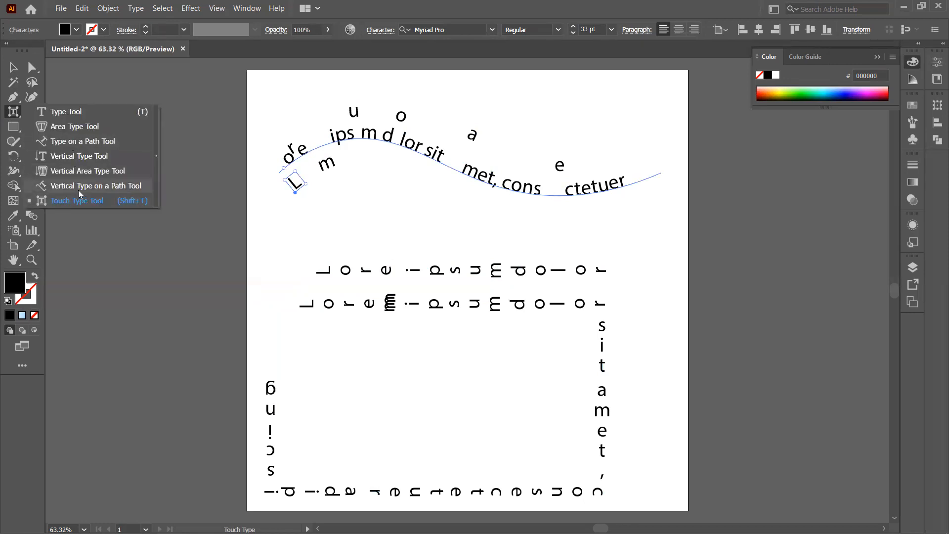
pyautogui.click(76, 113)
pyautogui.click(292, 225)
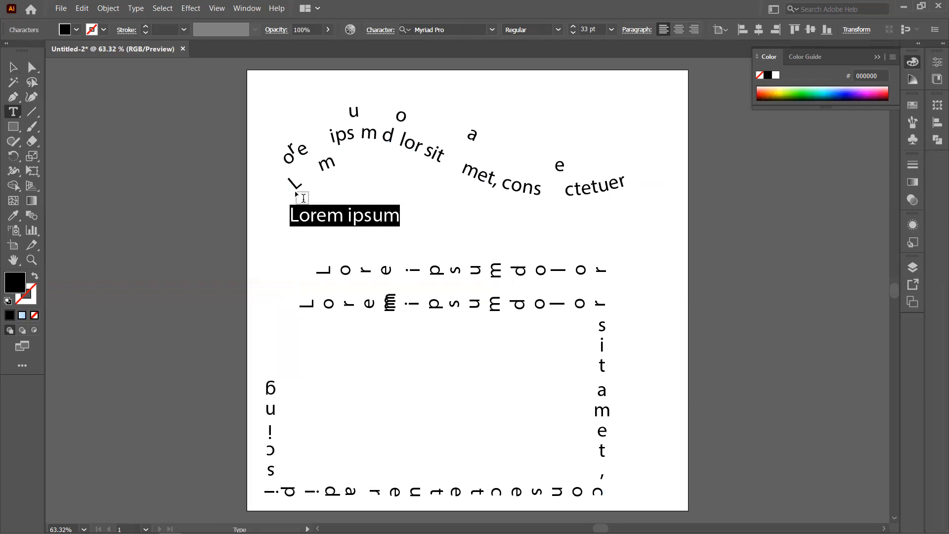
pyautogui.click(13, 67)
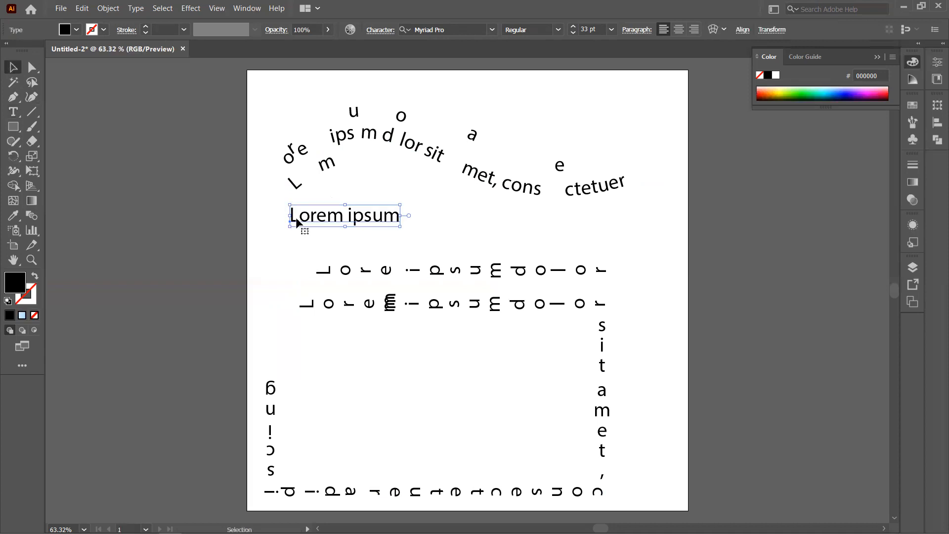
pyautogui.moveTo(351, 220); pyautogui.dragTo(342, 232)
# Delete the wavy text and both vertical path texts, keeping only the "Lorem ipsum" point text
pyautogui.click(450, 176)
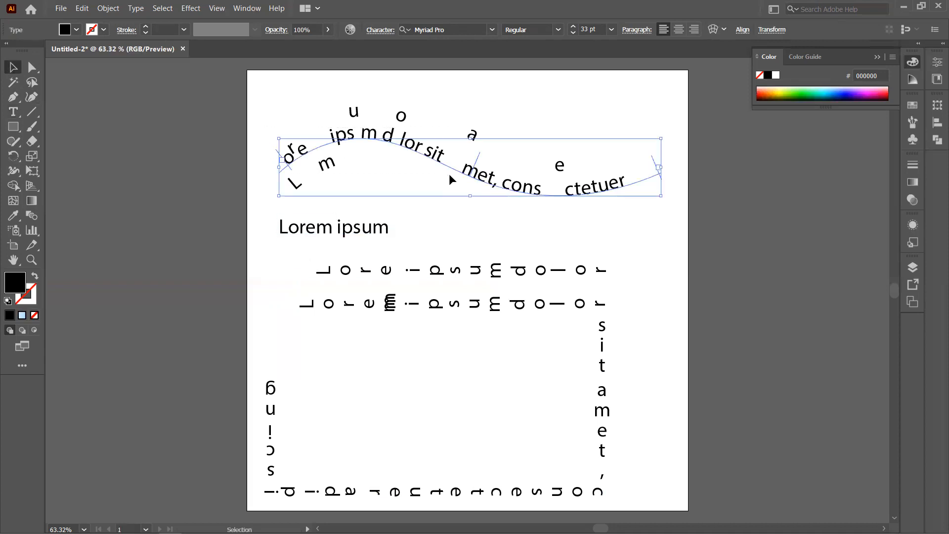
pyautogui.press('Delete')
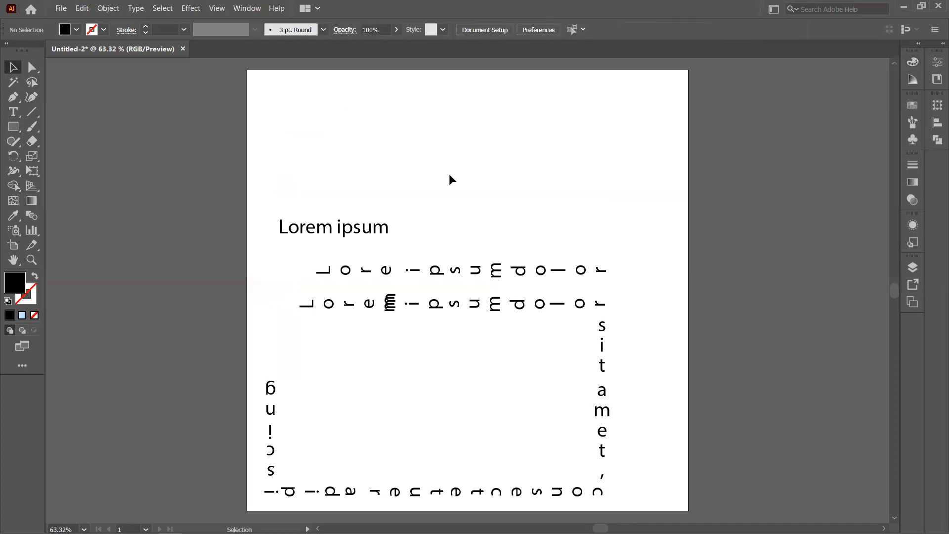
pyautogui.moveTo(654, 246); pyautogui.dragTo(511, 435)
pyautogui.press('Delete')
# Move the "Lorem ipsum" point text to the upper part of the artboard and replace its wording with "Justice"
pyautogui.click(347, 234)
pyautogui.moveTo(348, 234); pyautogui.dragTo(430, 154)
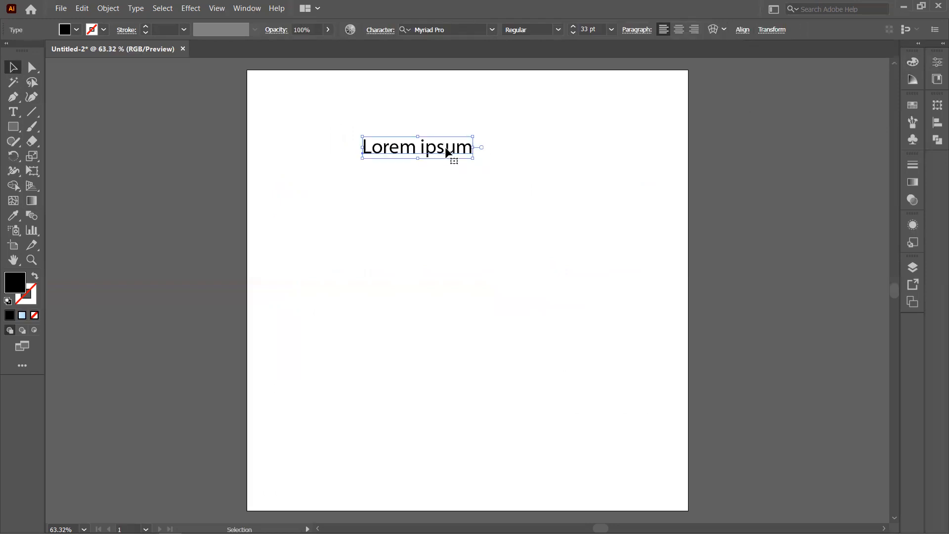
pyautogui.doubleClick(447, 149)
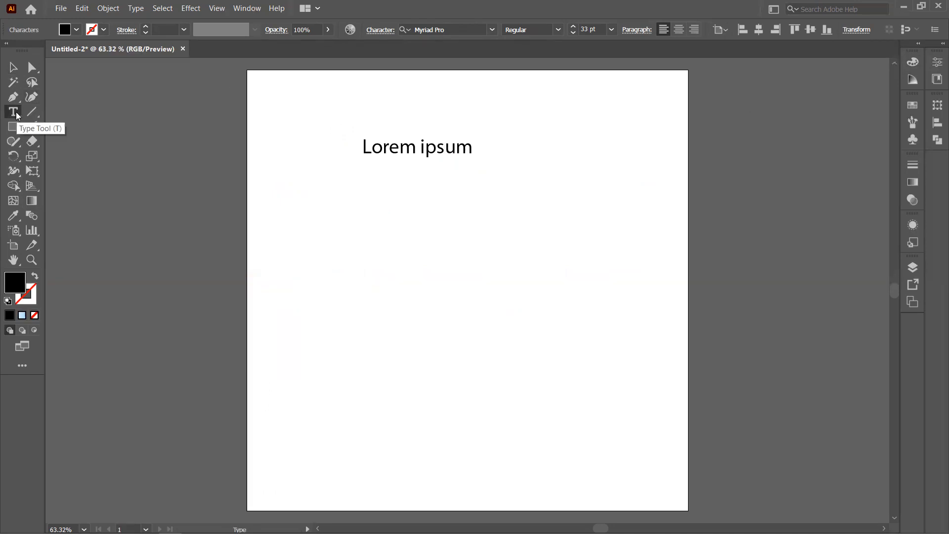
pyautogui.click(478, 153)
pyautogui.click(467, 146)
pyautogui.moveTo(471, 147); pyautogui.dragTo(352, 165)
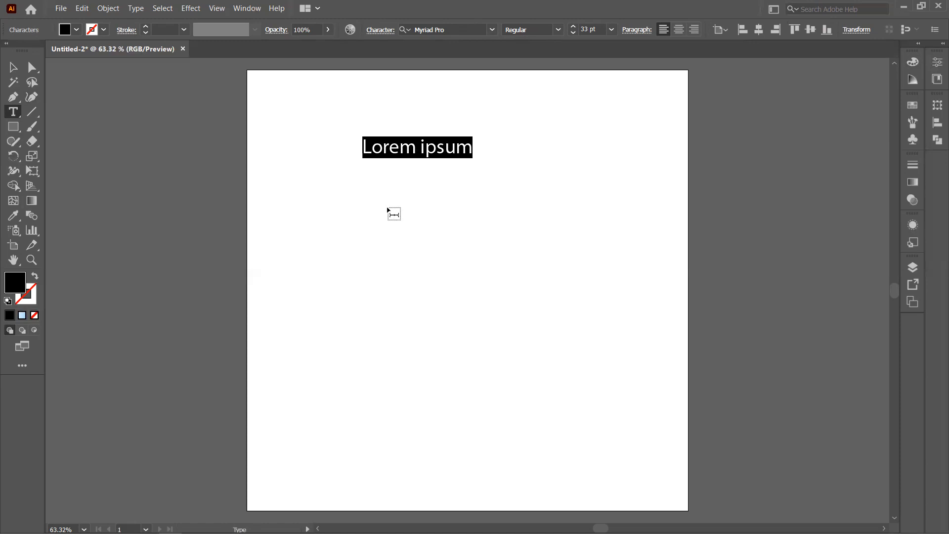
pyautogui.write('Jus')
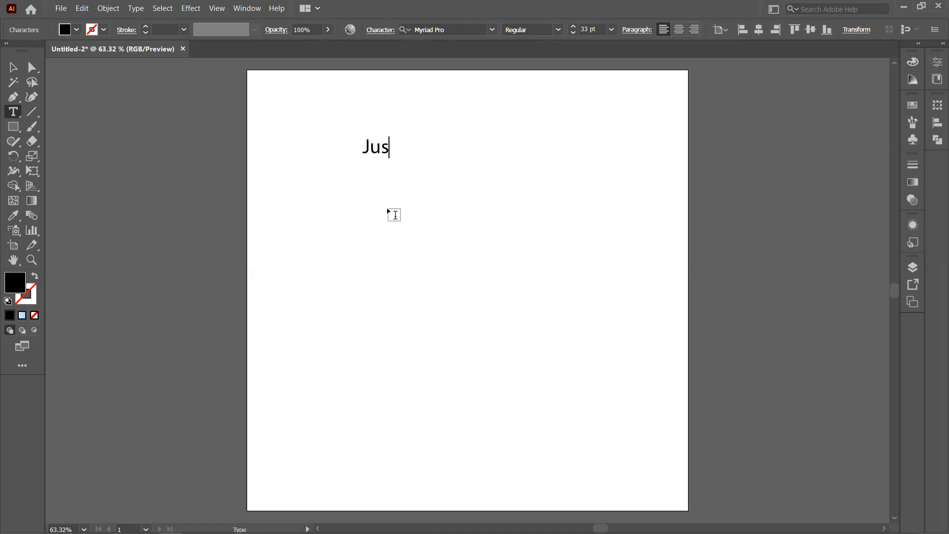
pyautogui.write('tice')
# Set the font of the whole word "Justice" to Last Dream
pyautogui.moveTo(418, 142); pyautogui.dragTo(341, 145)
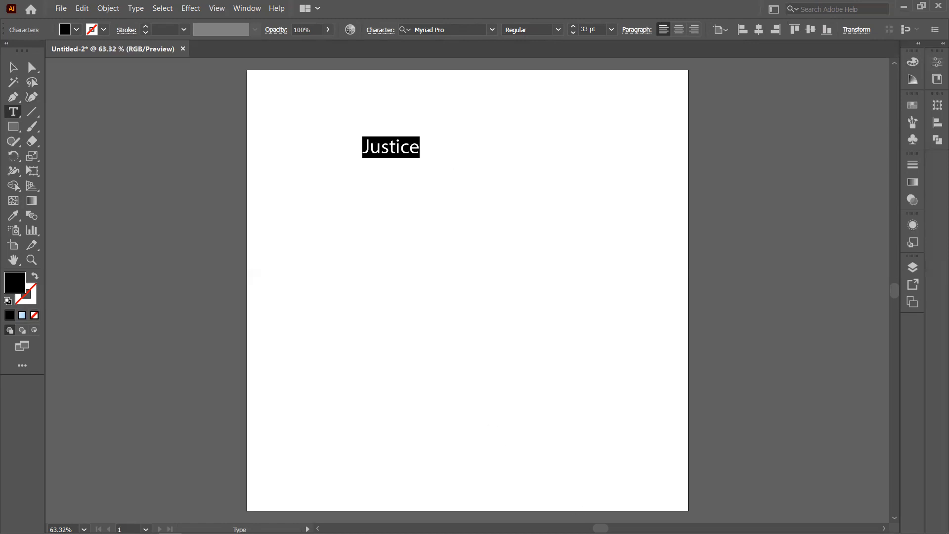
pyautogui.moveTo(601, 529)
pyautogui.mouseDown()
pyautogui.moveTo(610, 529)
pyautogui.moveTo(602, 529)
pyautogui.mouseUp()
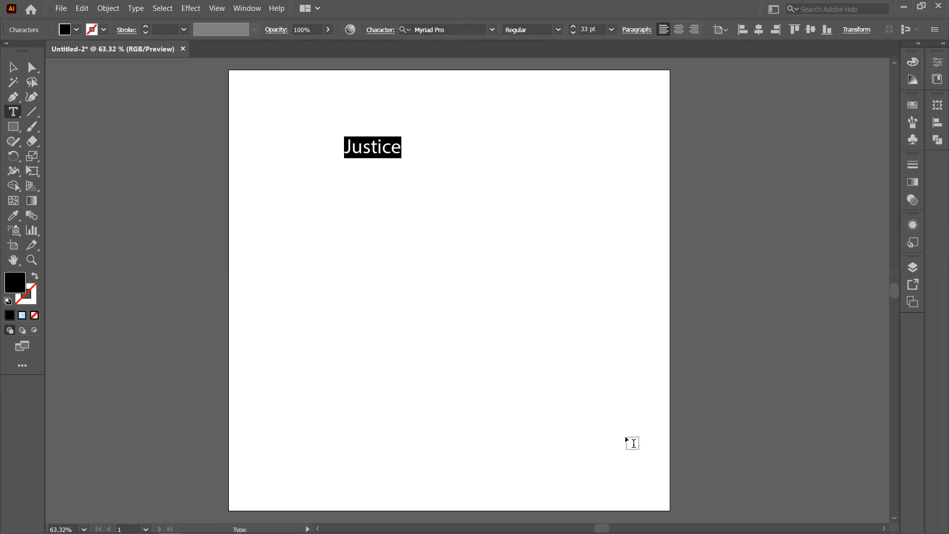
pyautogui.hscroll(3, 529, 318)
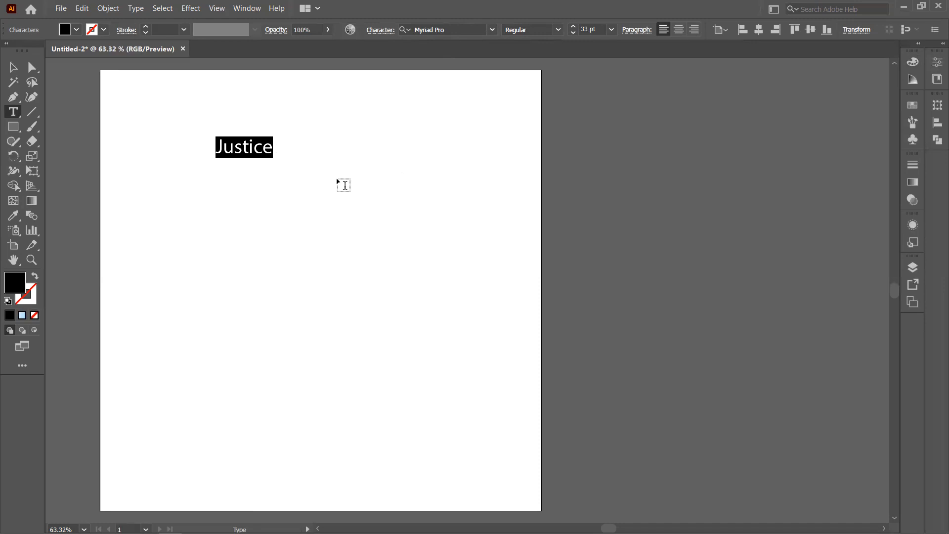
pyautogui.click(492, 31)
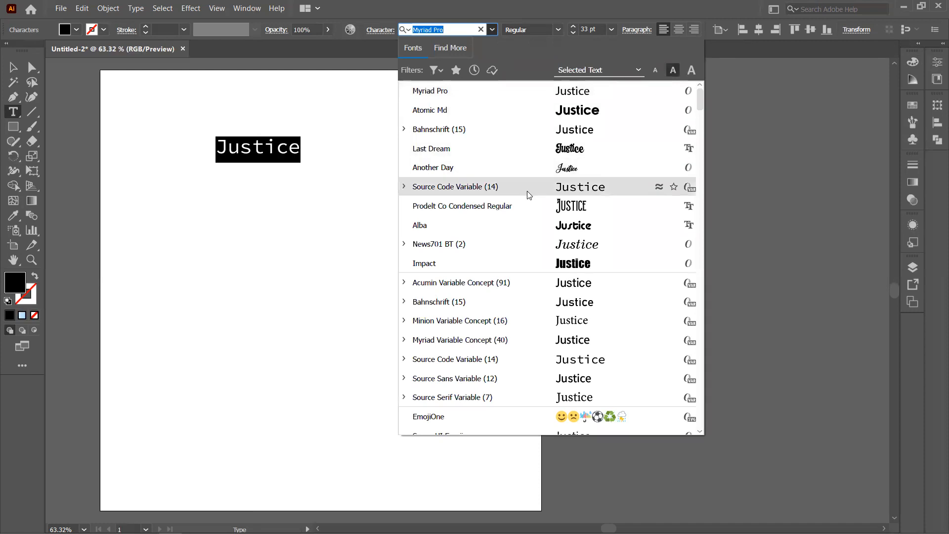
pyautogui.click(547, 150)
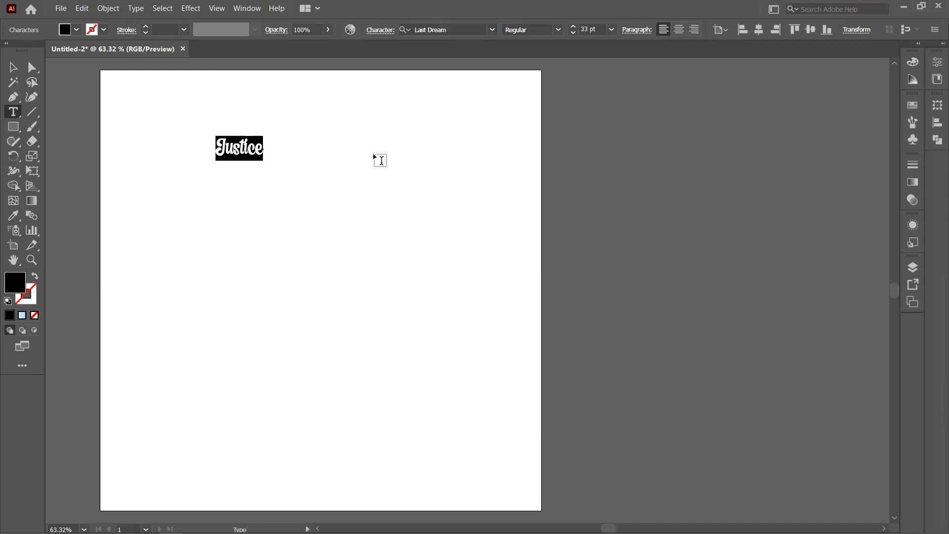
# Try the Myriad Pro and Alba fonts on the word "Justice" and return it to Last Dream
pyautogui.click(561, 28)
pyautogui.click(495, 30)
pyautogui.click(492, 30)
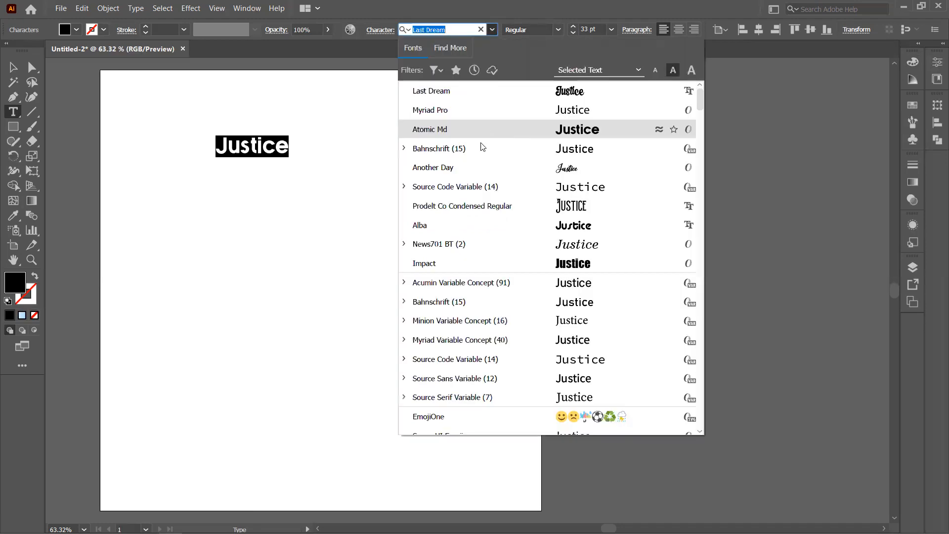
pyautogui.click(489, 117)
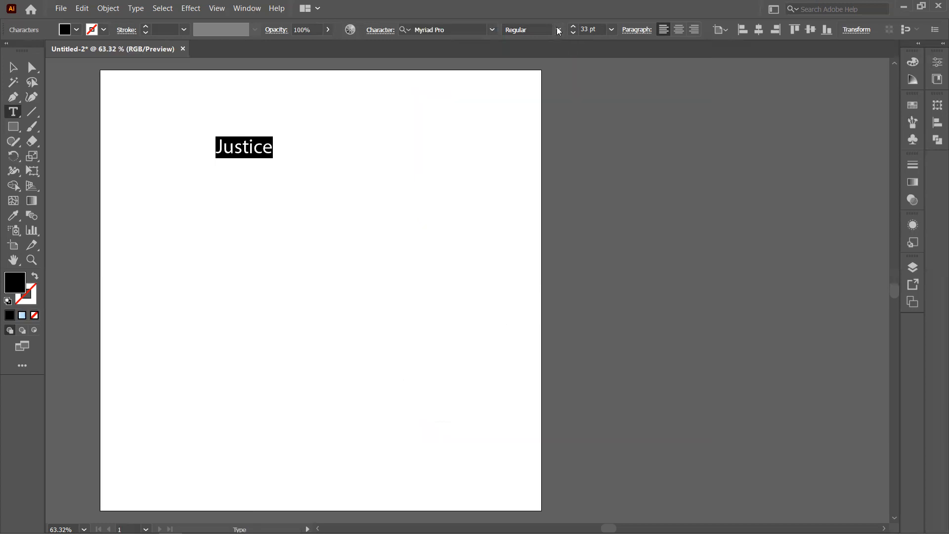
pyautogui.click(492, 30)
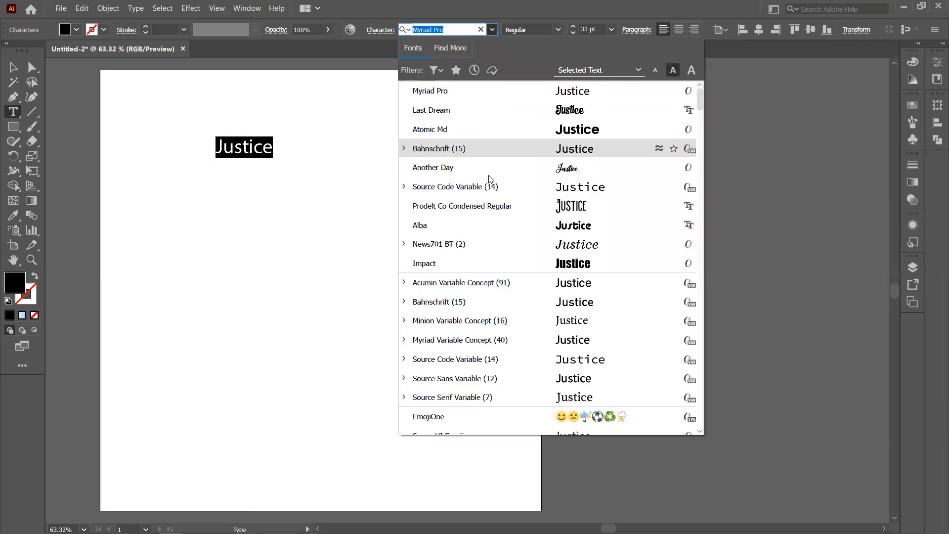
pyautogui.click(494, 218)
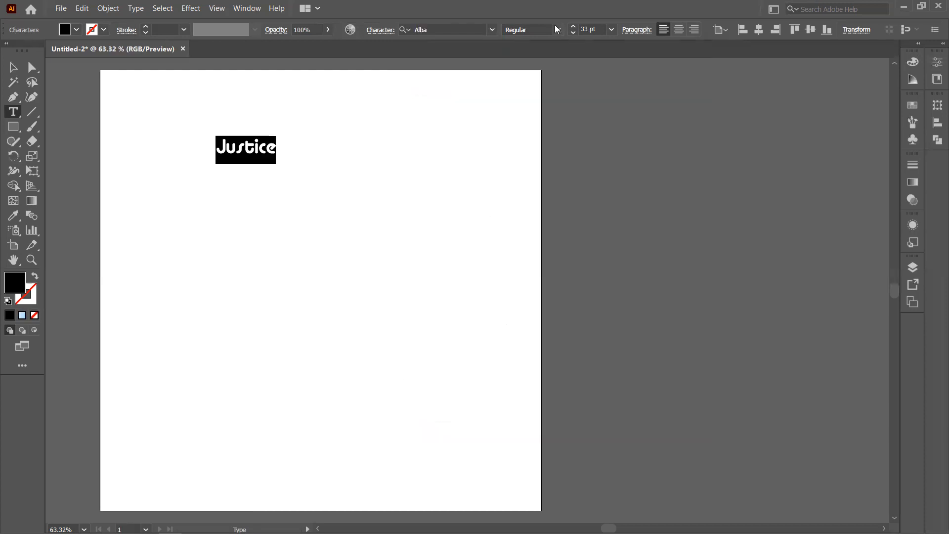
pyautogui.click(557, 29)
pyautogui.click(283, 156)
pyautogui.click(492, 31)
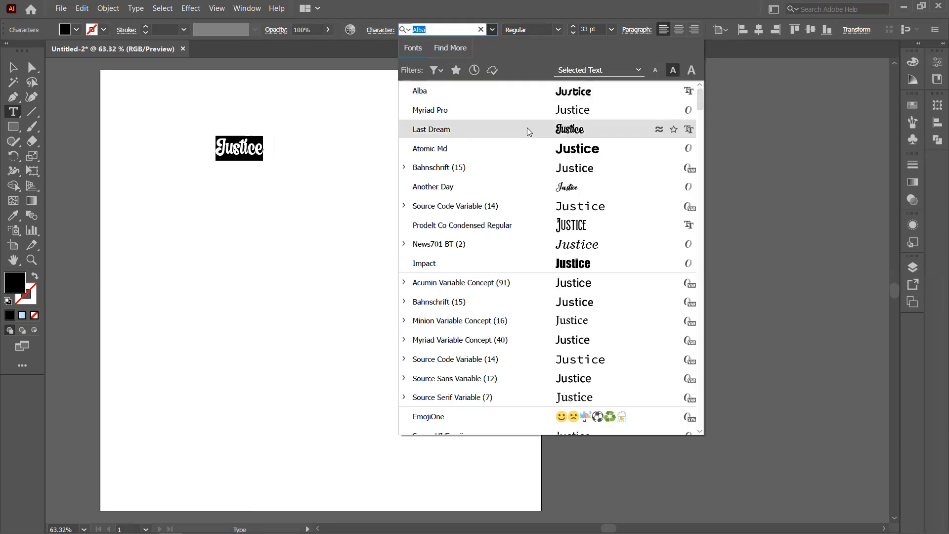
pyautogui.click(526, 130)
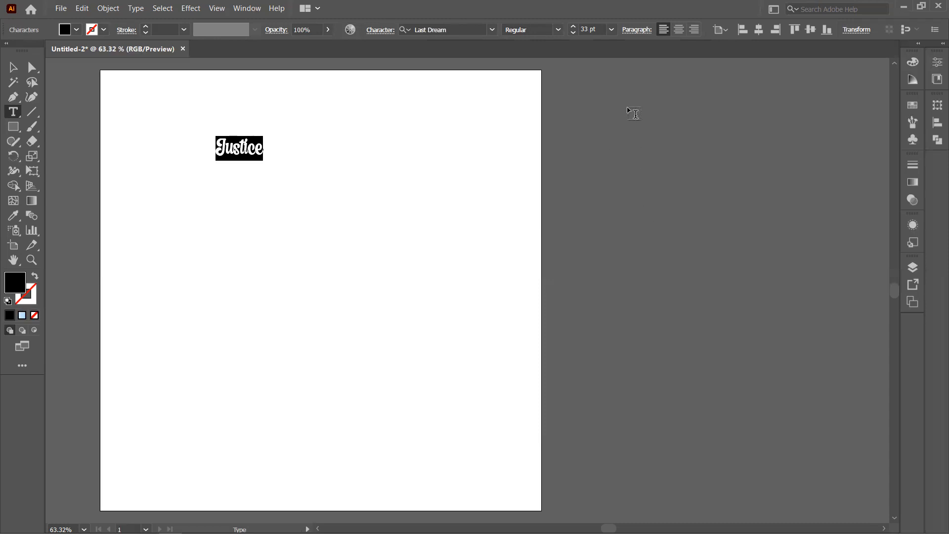
# Increase the font size of "Justice" in single steps and lower it again to 36 pt
pyautogui.click(573, 27)
pyautogui.click(572, 28)
pyautogui.click(572, 28)
pyautogui.click(572, 28)
pyautogui.click(572, 28)
pyautogui.click(572, 27)
pyautogui.click(573, 28)
pyautogui.click(573, 28)
pyautogui.click(572, 28)
pyautogui.click(572, 28)
pyautogui.click(572, 32)
pyautogui.click(573, 32)
pyautogui.click(572, 33)
pyautogui.click(573, 32)
pyautogui.click(572, 32)
pyautogui.click(572, 32)
pyautogui.click(573, 32)
pyautogui.click(573, 33)
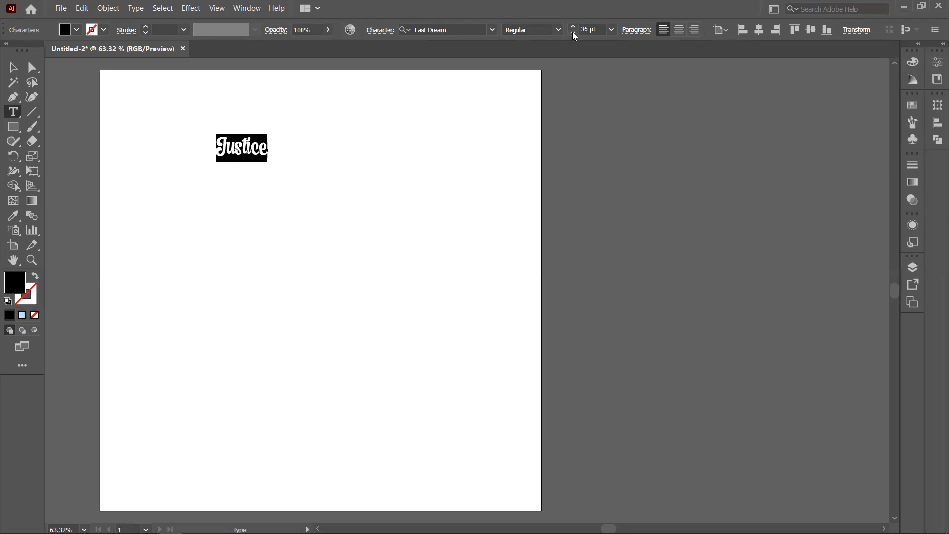
# Set the font size of "Justice" to the 72 pt preset
pyautogui.click(612, 30)
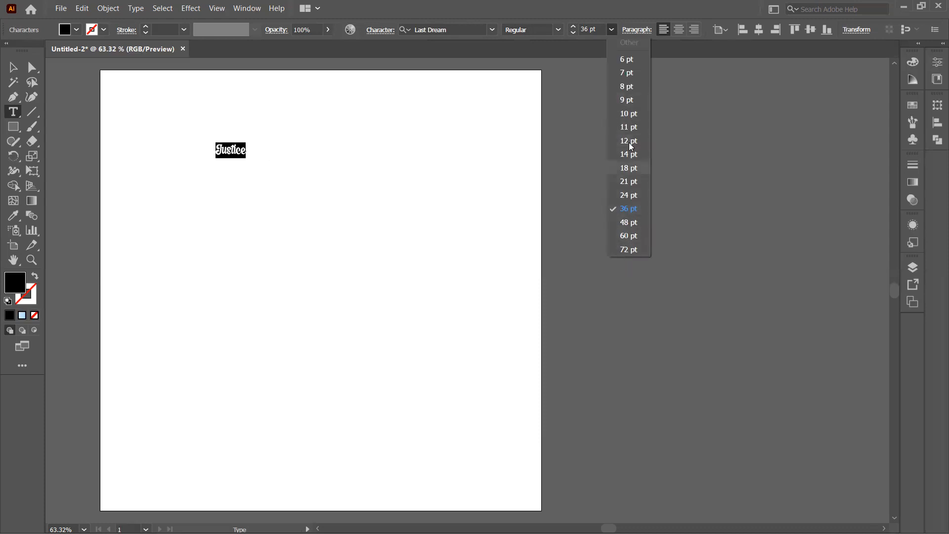
pyautogui.click(628, 249)
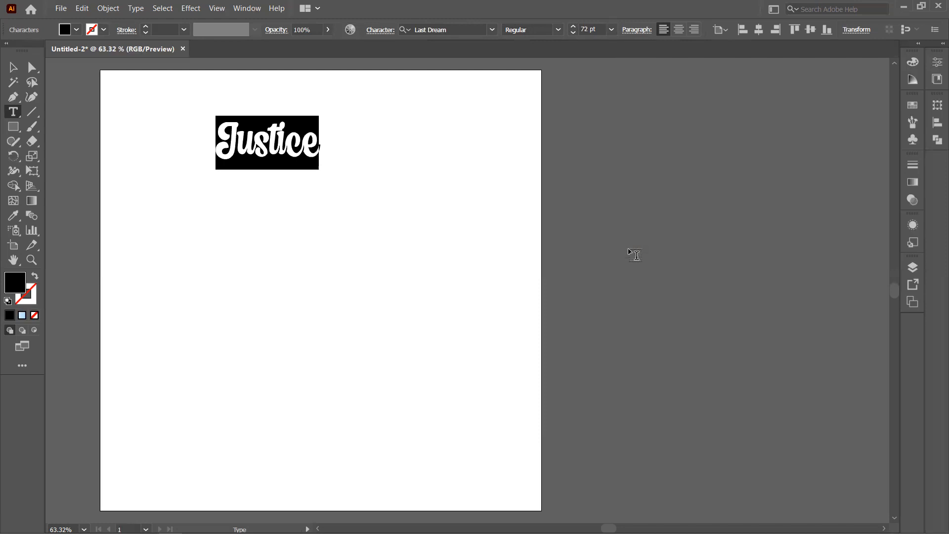
# Set the font size of the word "Justice" to 100 pt
pyautogui.click(585, 29)
pyautogui.write('100')
pyautogui.press('Return')
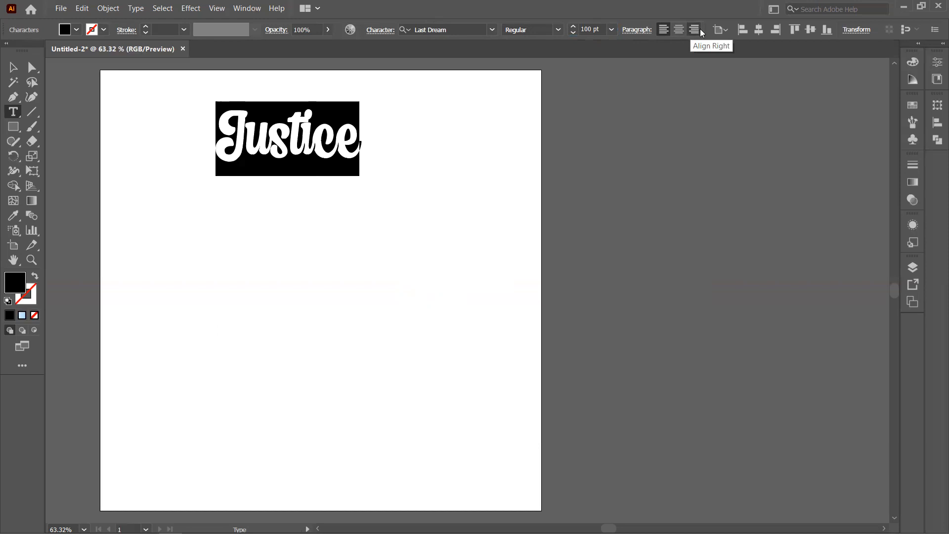
# Try right and center paragraph alignment on "Justice" and return it to left alignment
pyautogui.hotkey('ctrl', 'shift', 'l')
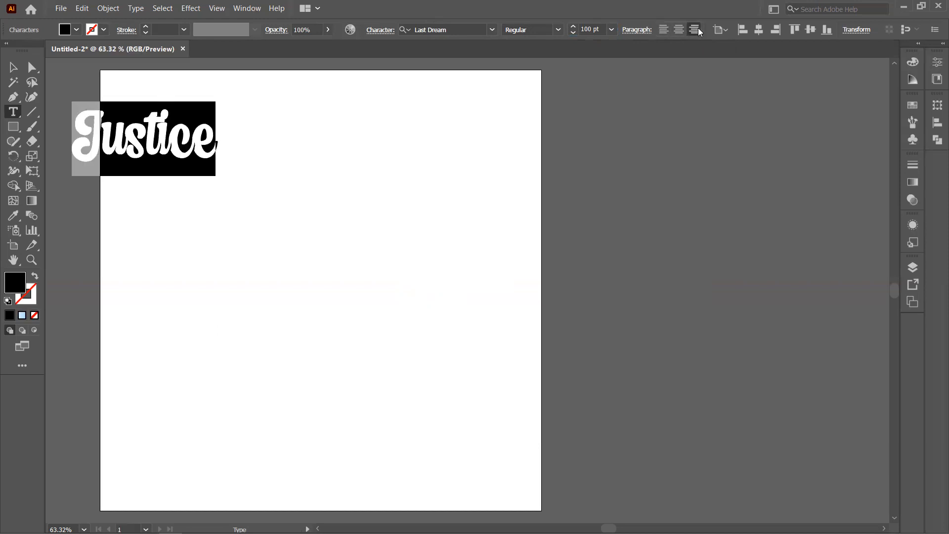
pyautogui.click(679, 30)
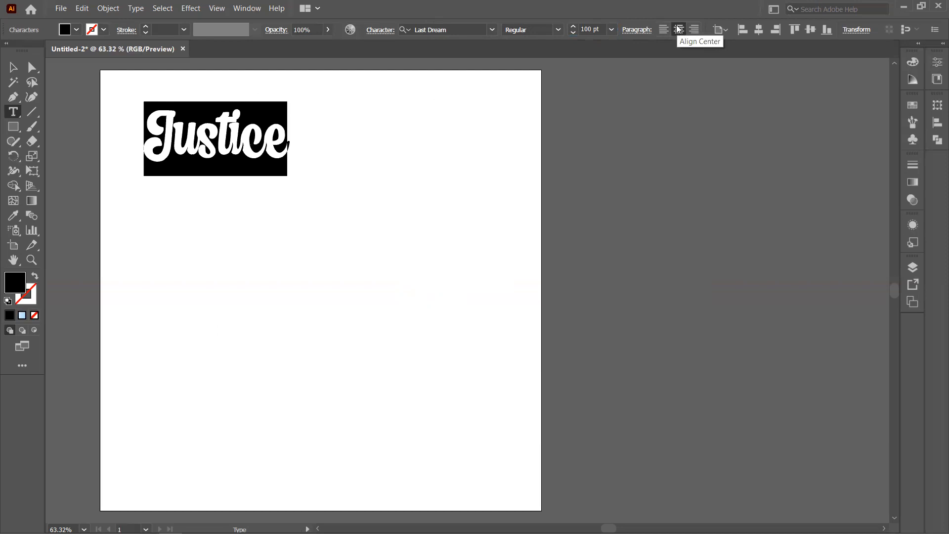
pyautogui.click(664, 29)
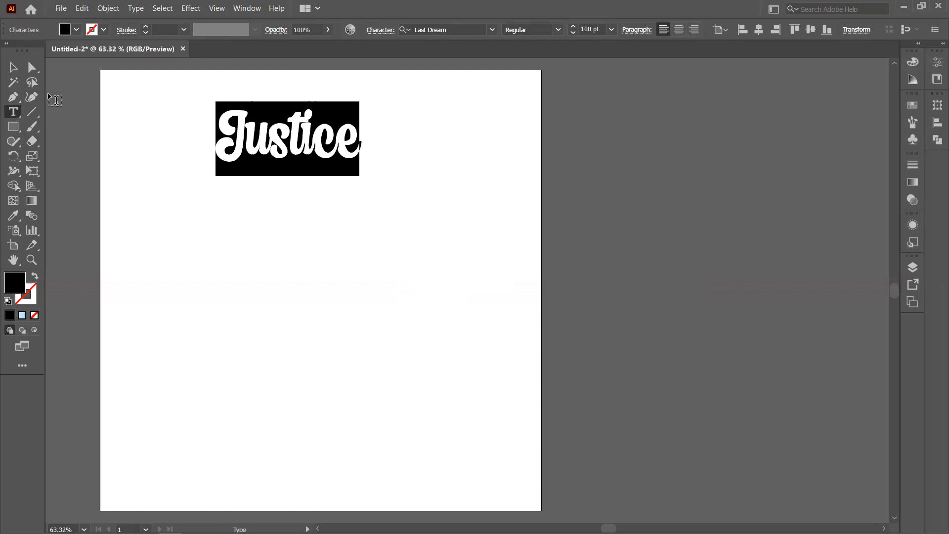
# Try a cyan fill on "Justice", change the fill to the darker red swatch, and deselect the text
pyautogui.click(77, 30)
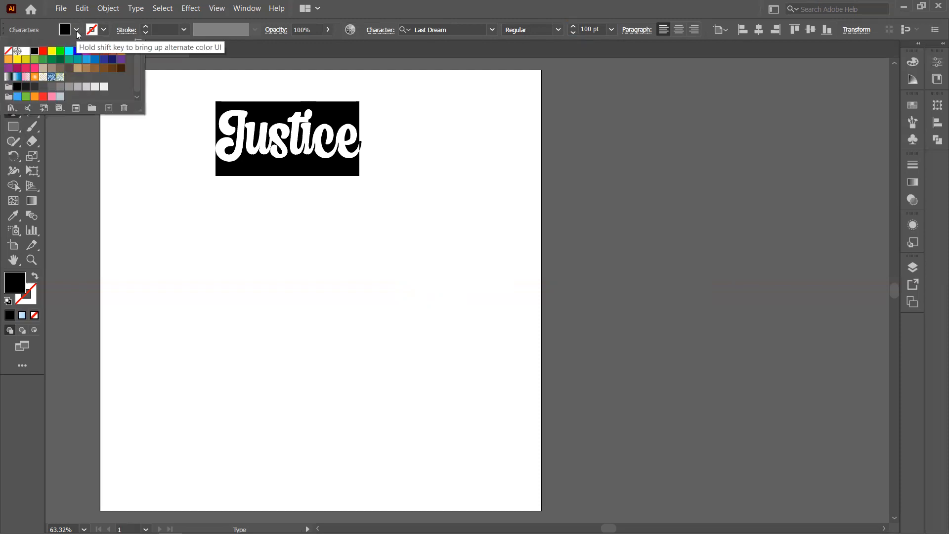
pyautogui.click(69, 50)
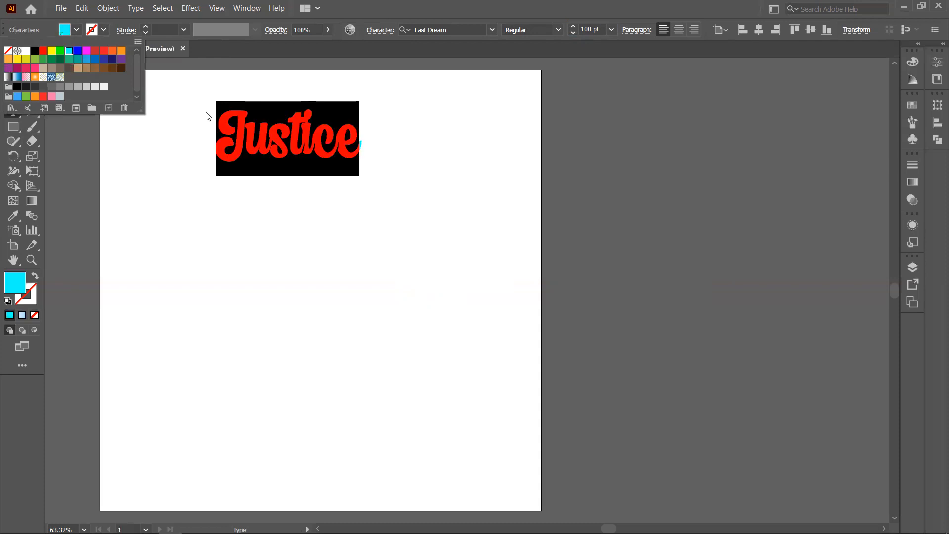
pyautogui.click(95, 52)
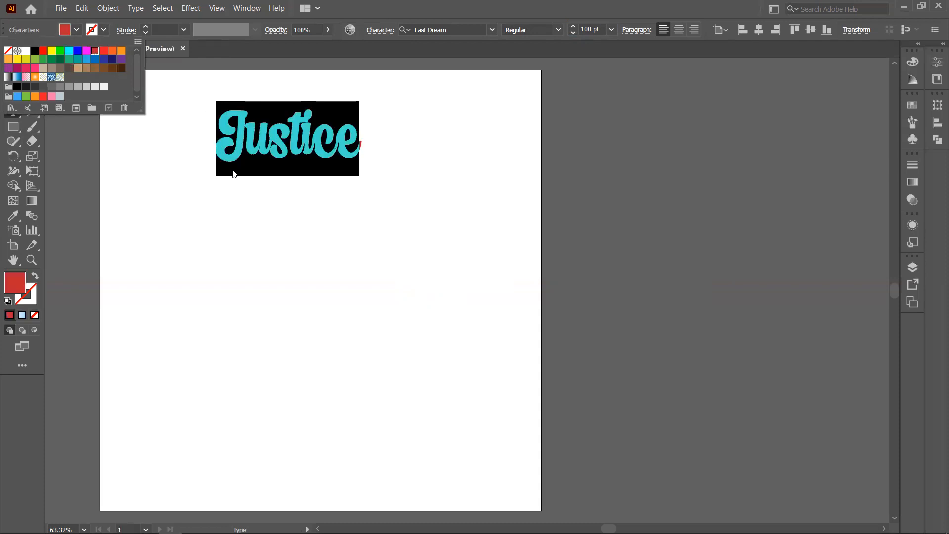
pyautogui.click(229, 194)
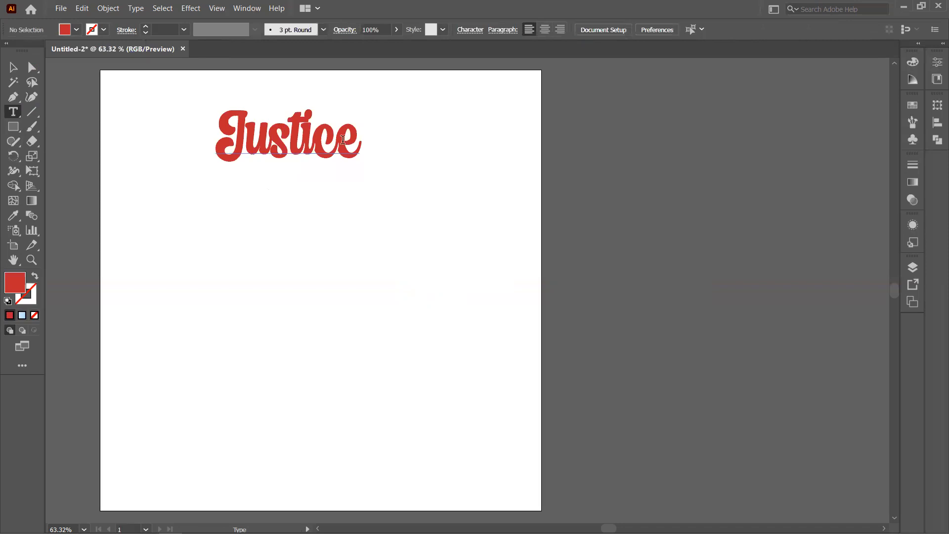
# Select the whole word "Justice", give it a black stroke, and accept black in the stroke's Color Picker
pyautogui.moveTo(360, 141); pyautogui.dragTo(198, 139)
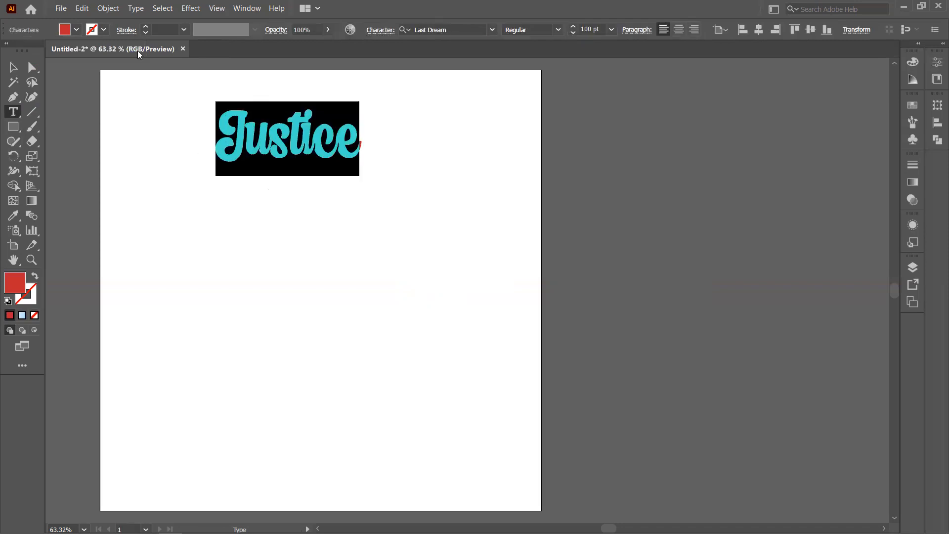
pyautogui.click(104, 31)
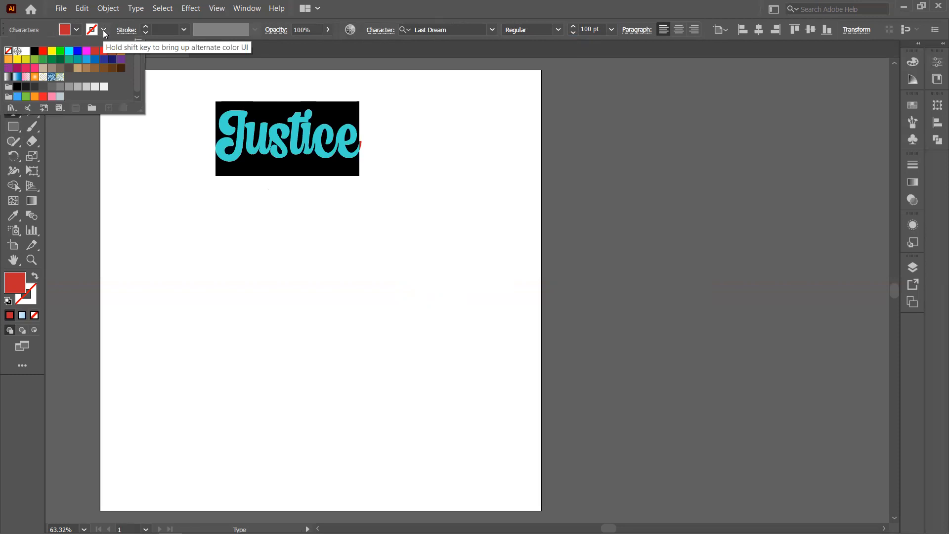
pyautogui.click(34, 51)
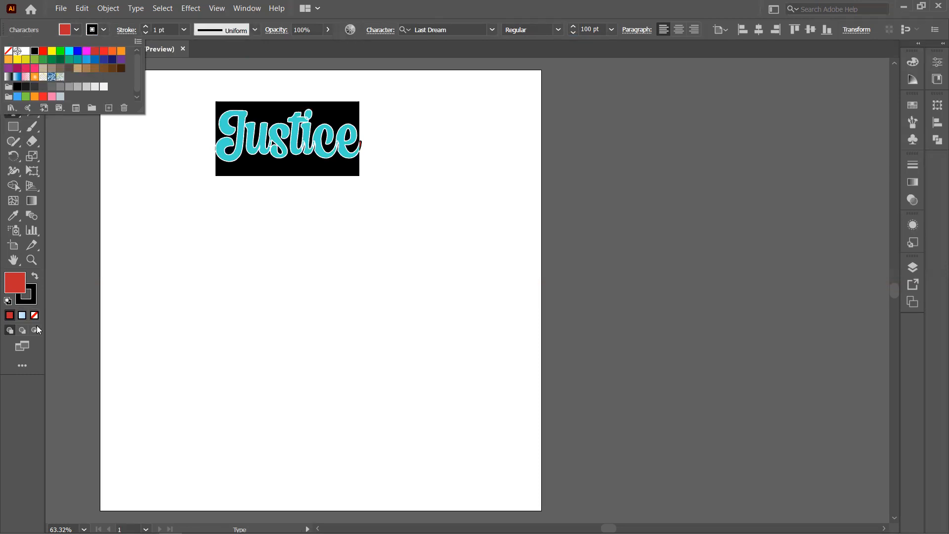
pyautogui.click(30, 296)
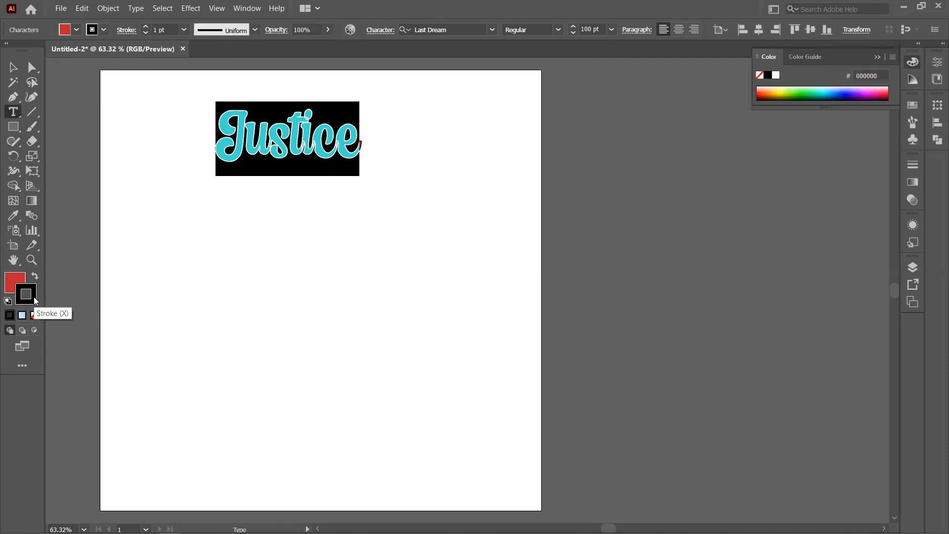
pyautogui.doubleClick(35, 297)
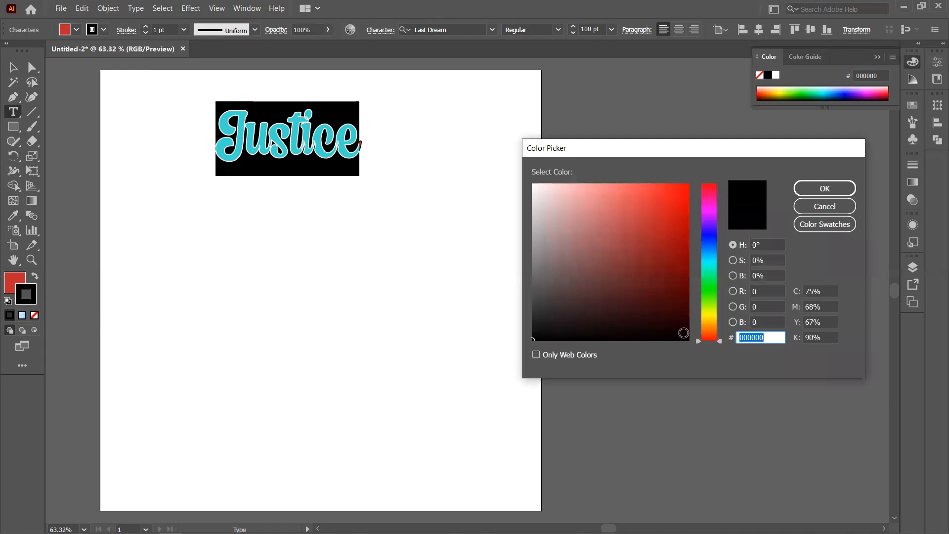
pyautogui.click(823, 191)
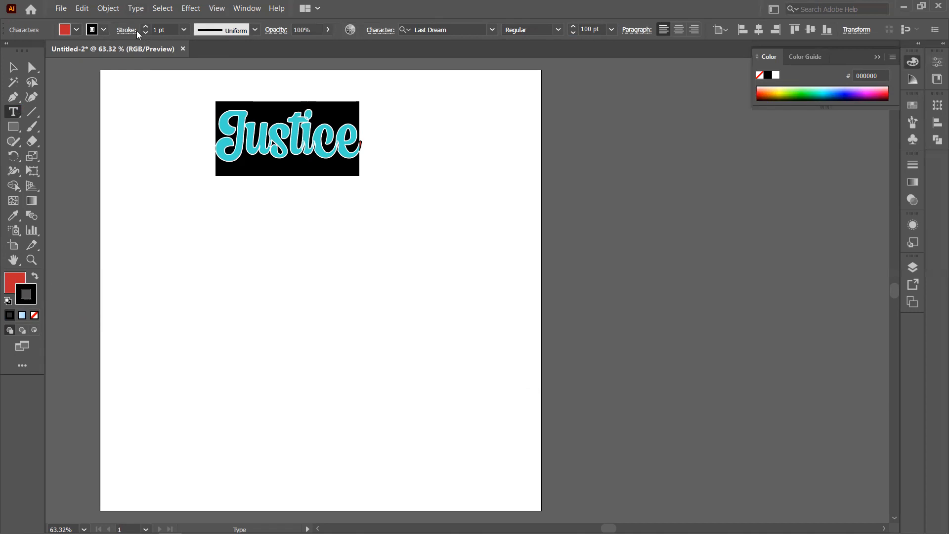
# Increase the stroke weight of "Justice" in single steps and lower it again to 3 pt
pyautogui.click(131, 32)
pyautogui.click(184, 31)
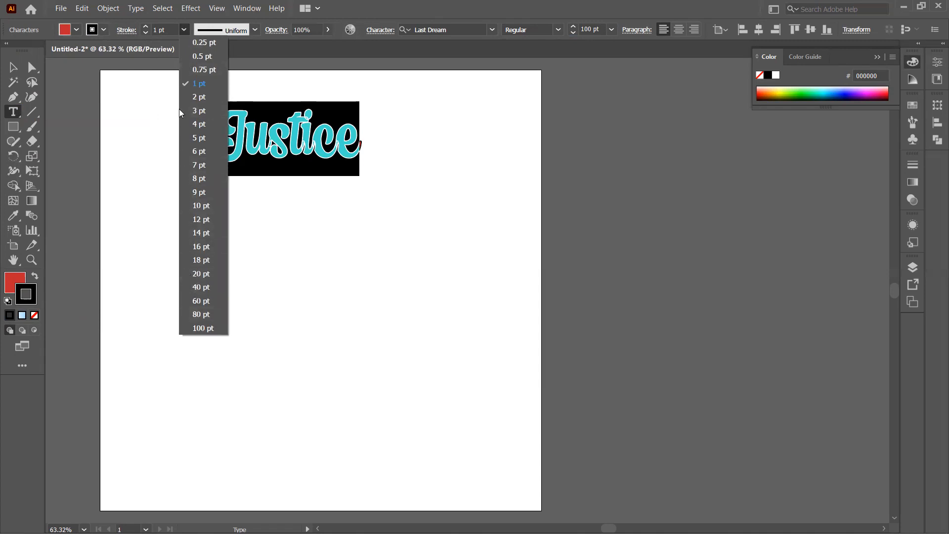
pyautogui.click(146, 27)
pyautogui.click(146, 27)
pyautogui.click(146, 27)
pyautogui.click(146, 28)
pyautogui.click(147, 28)
pyautogui.click(146, 28)
pyautogui.click(147, 28)
pyautogui.click(146, 33)
pyautogui.click(146, 34)
pyautogui.click(146, 33)
pyautogui.click(146, 33)
pyautogui.click(146, 33)
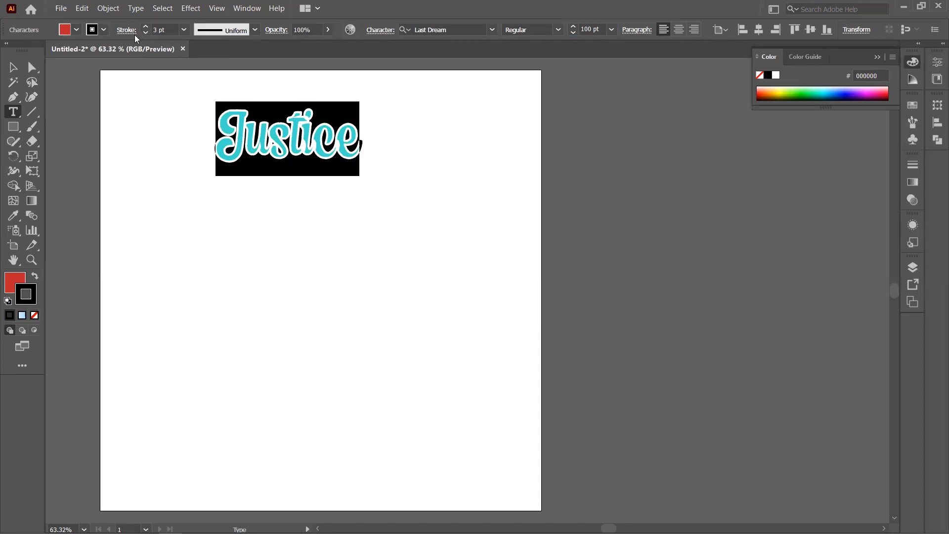
# Open the detailed stroke options for "Justice" and try to align the stroke to the inside
pyautogui.click(129, 32)
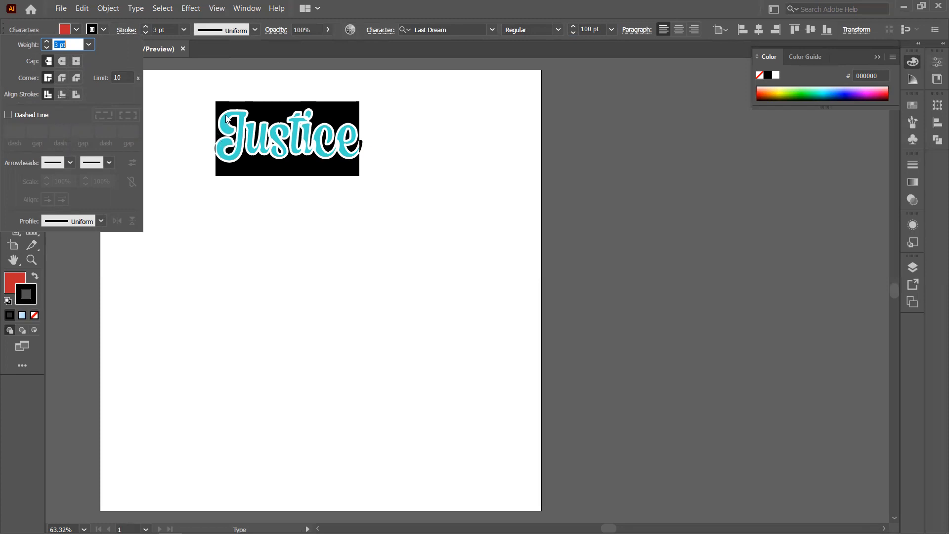
pyautogui.click(62, 95)
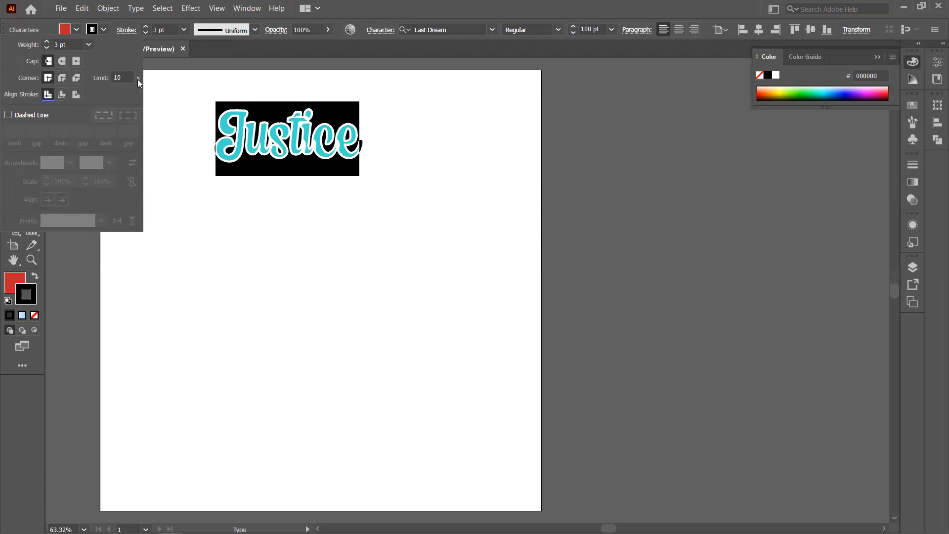
pyautogui.press('Escape')
# Leave text editing and move the word "Justice" down and slightly right, nearer the middle of the artboard
pyautogui.press('Escape')
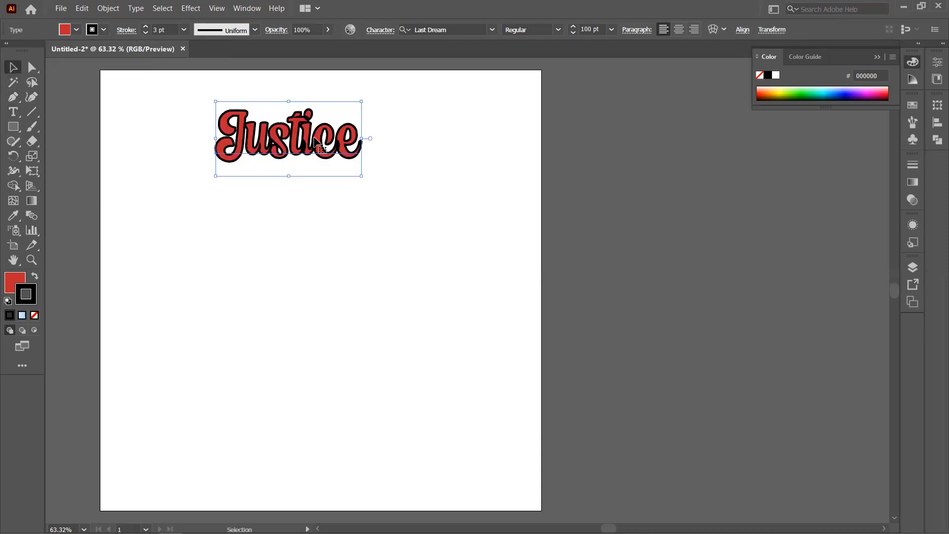
pyautogui.moveTo(314, 152); pyautogui.dragTo(348, 240)
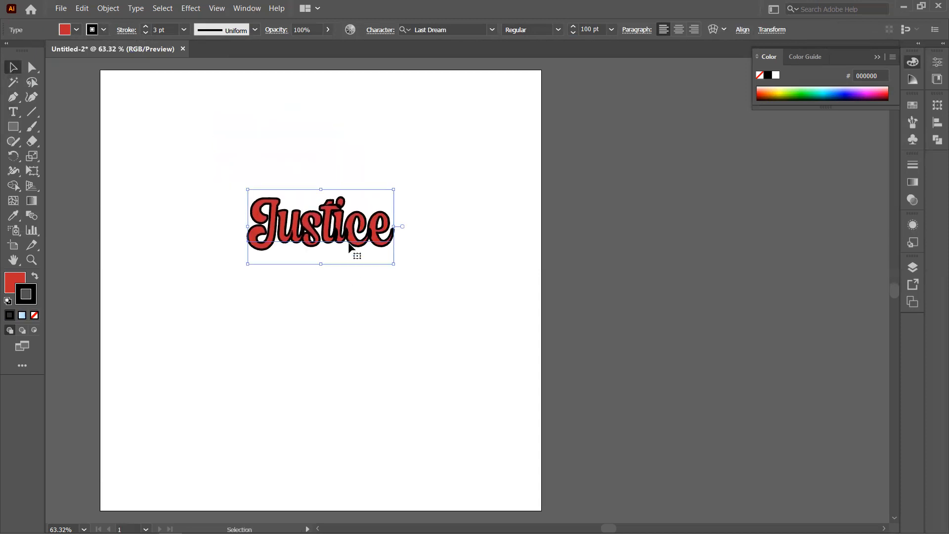